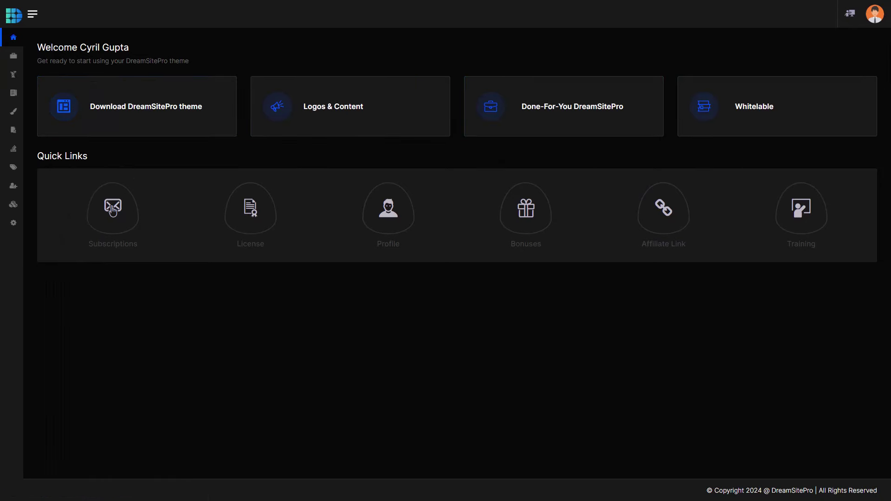
left_click(872, 13)
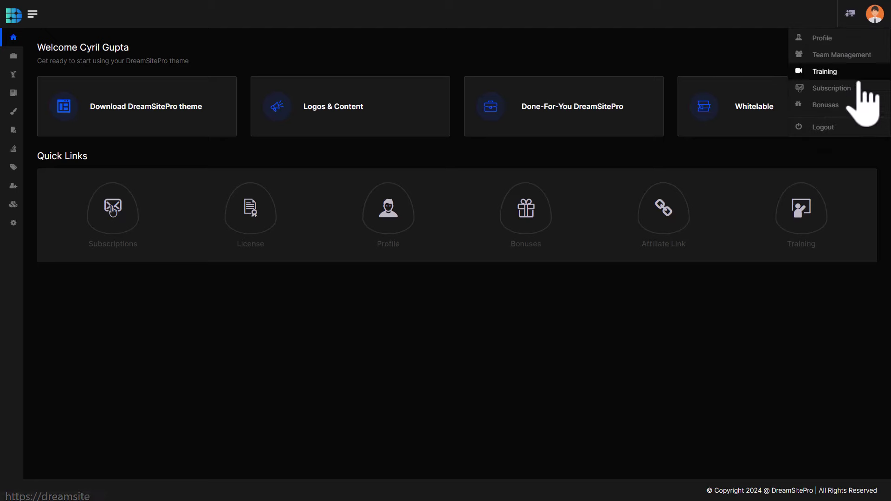
left_click(52, 225)
mouse_move(37, 77)
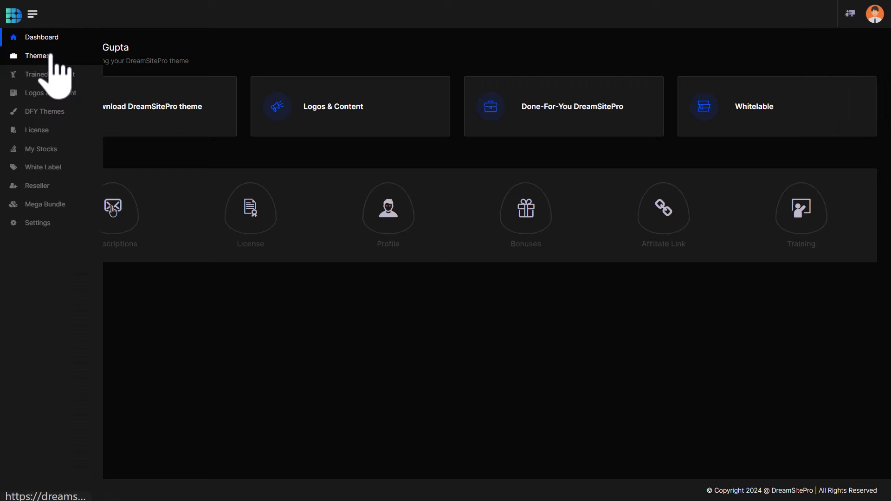
Step: Go to the Themes page and start the DreamSitePro theme download from Step 1
left_click(50, 55)
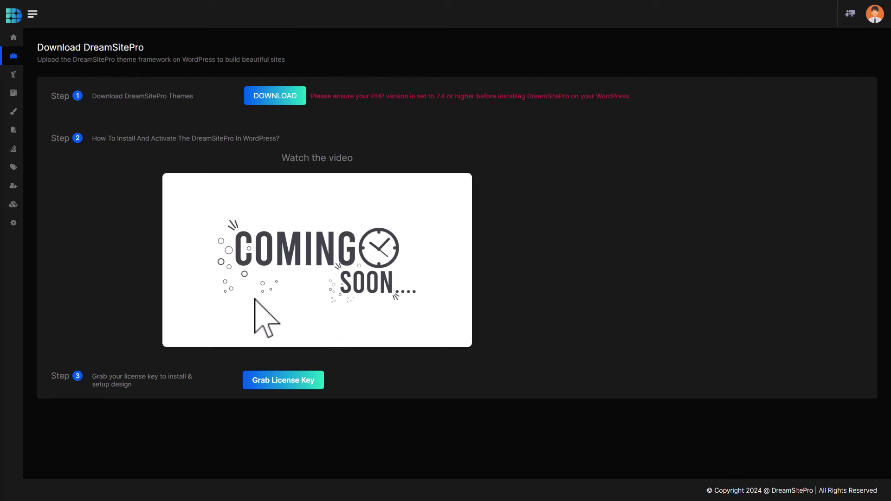
left_click_drag(282, 170, 510, 316)
left_click(511, 318)
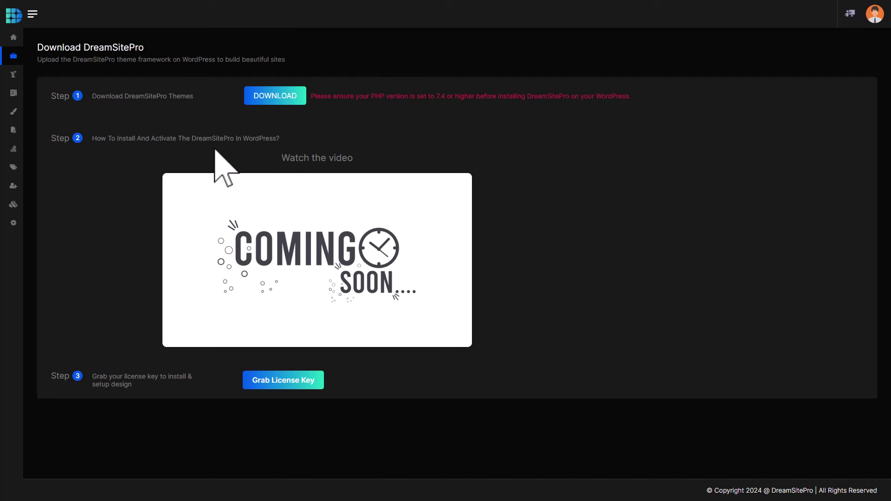
left_click_drag(138, 96, 253, 94)
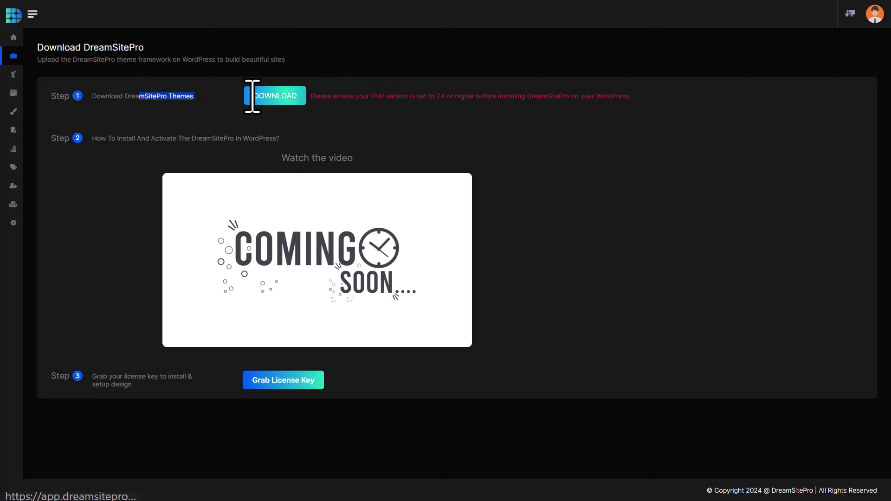
left_click(277, 108)
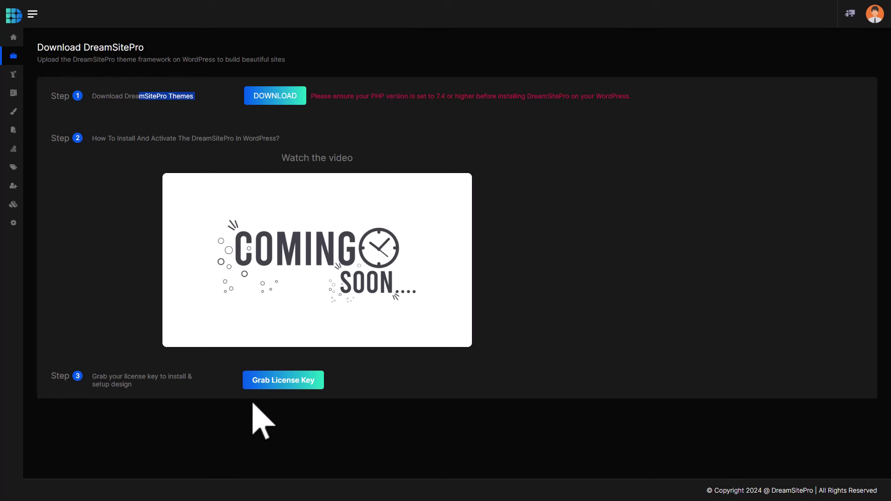
left_click(113, 381)
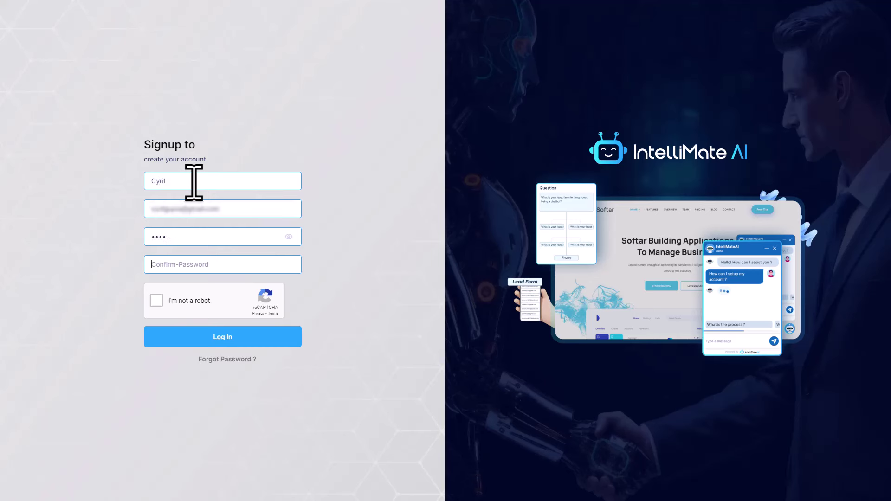
Step: Submit the IntelliMate AI sign-up form with the not-a-robot check, then log in with the new account
left_click(301, 343)
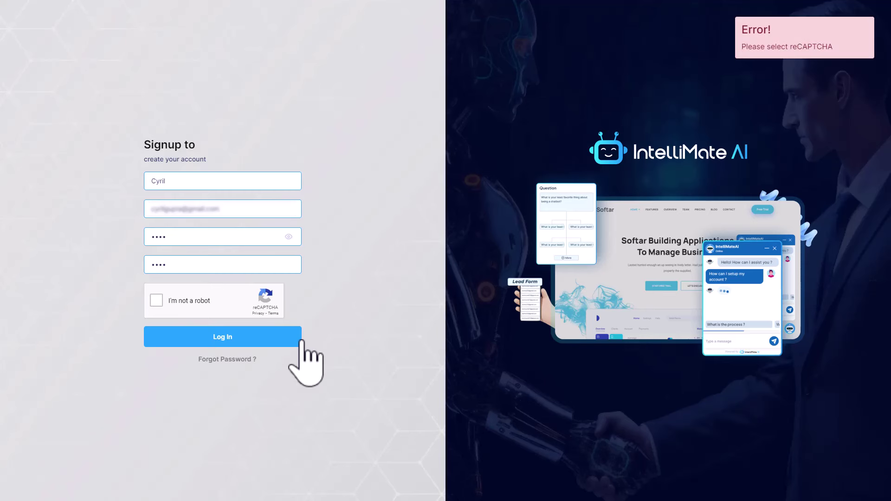
left_click(153, 300)
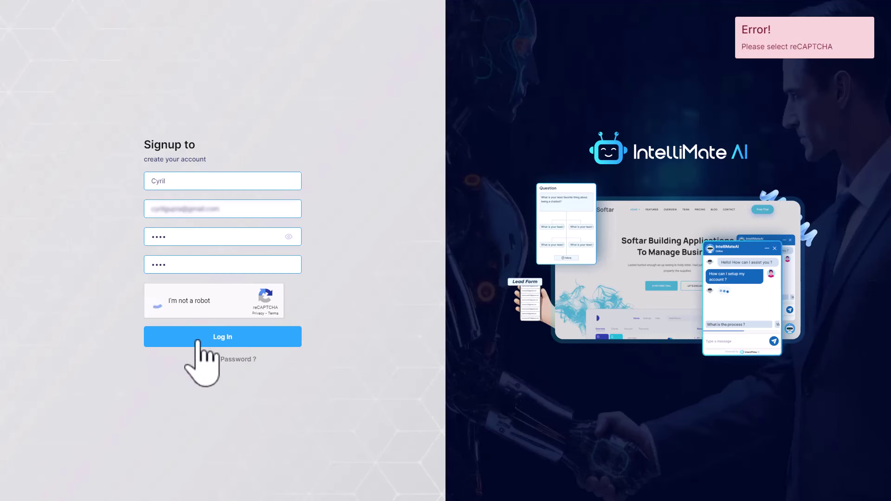
left_click(238, 335)
mouse_move(244, 300)
left_mouse_down()
mouse_move(275, 320)
mouse_move(235, 285)
left_mouse_up()
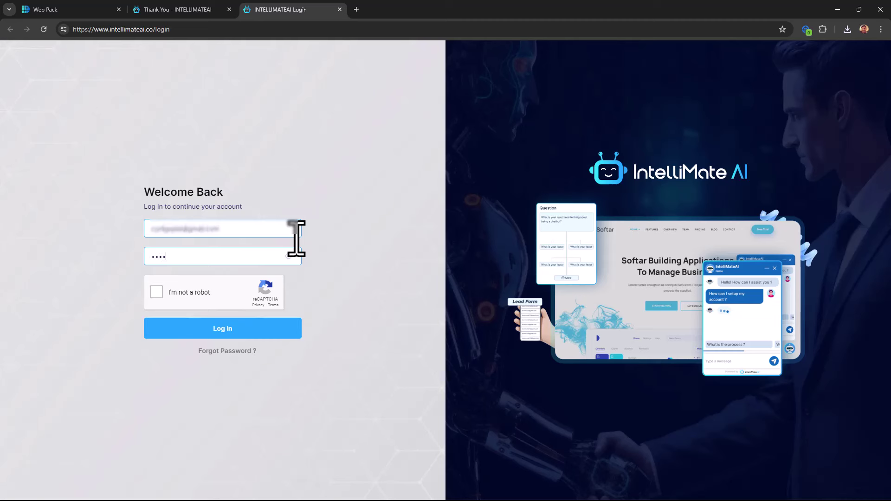
left_click(206, 327)
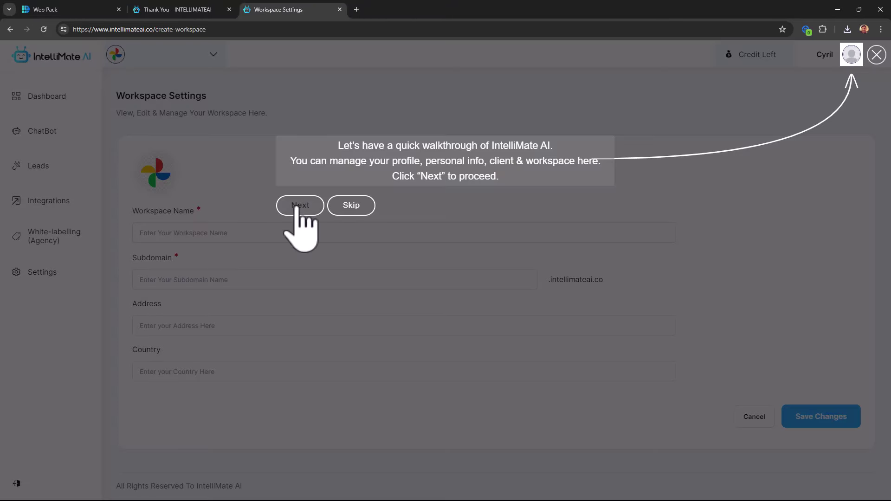
Step: Advance through the IntelliMate AI tour and skip the rest, then show DreamSitePro's download page full screen
left_click(297, 206)
left_click(354, 179)
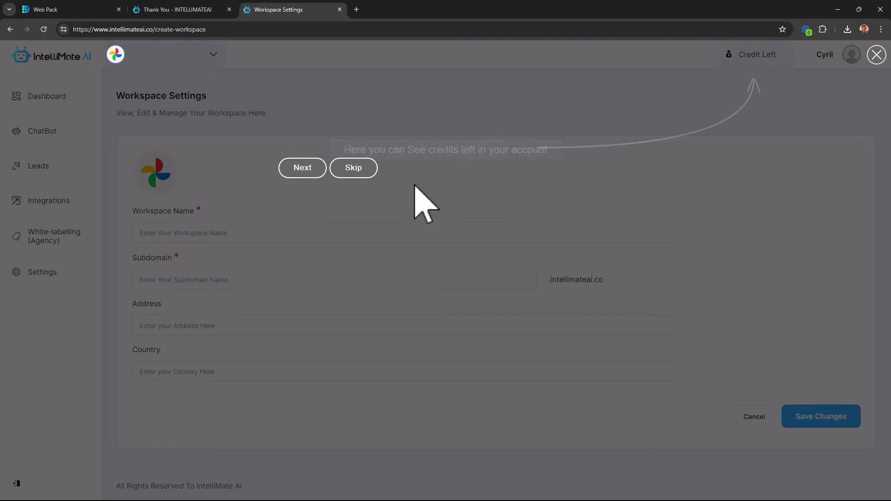
left_click(304, 167)
left_click(341, 221)
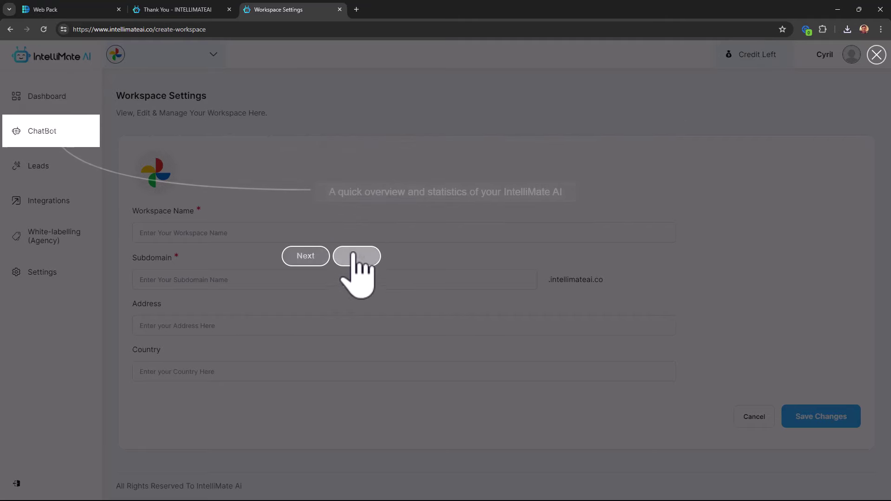
left_click(319, 262)
left_click(333, 294)
left_click(318, 326)
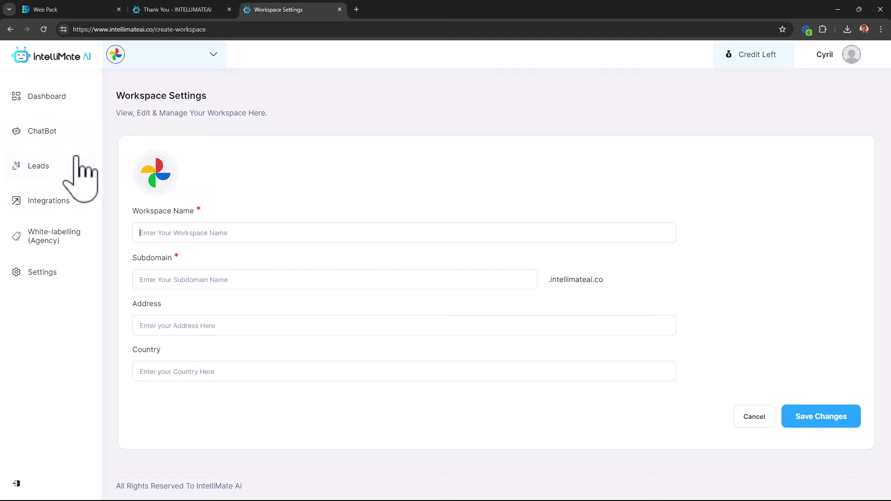
left_click(74, 10)
key("F11")
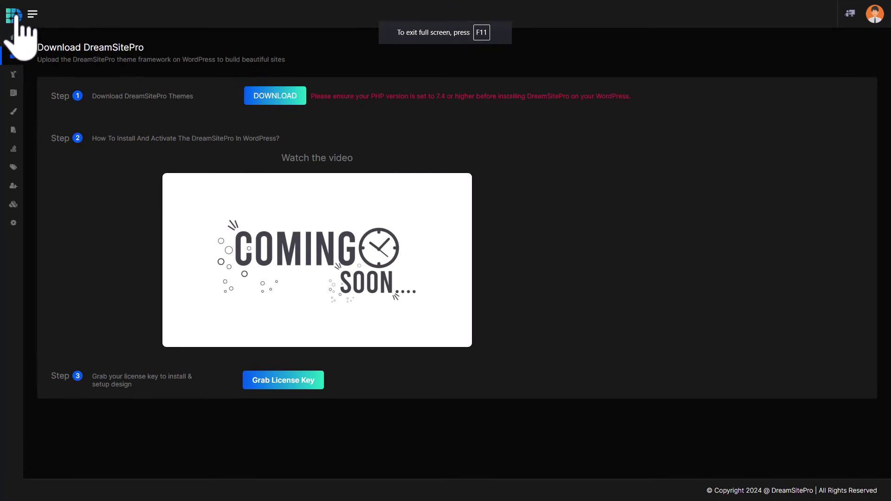
Step: Expand the sidebar and go to the Logos & Content web content library
mouse_move(16, 97)
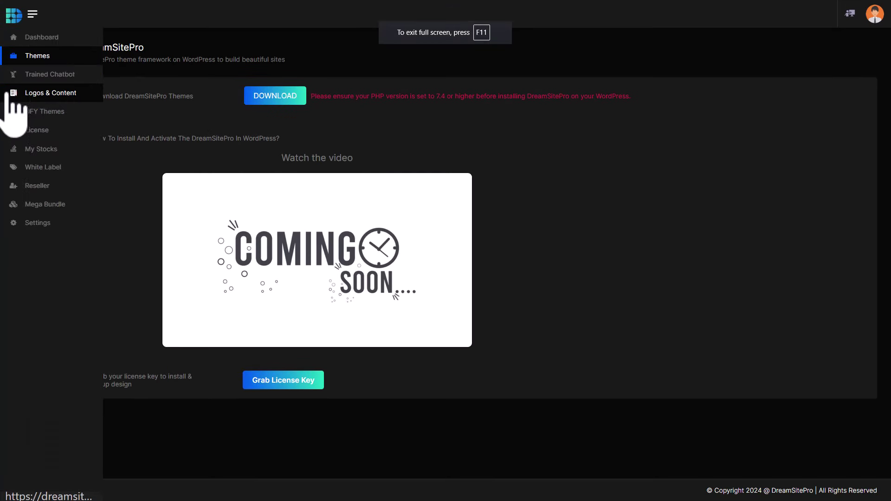
left_click(35, 98)
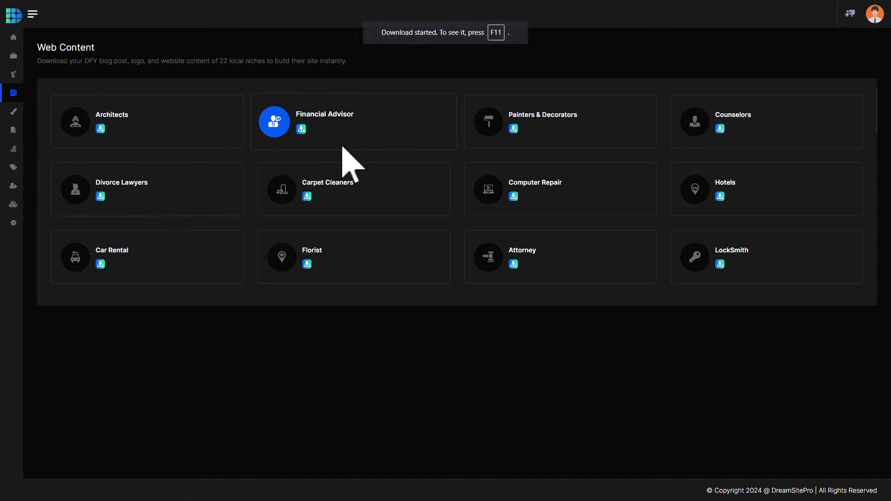
Step: Extract FinancialAdvisor.zip into Downloads with WinRAR's Extract Here
key("F11")
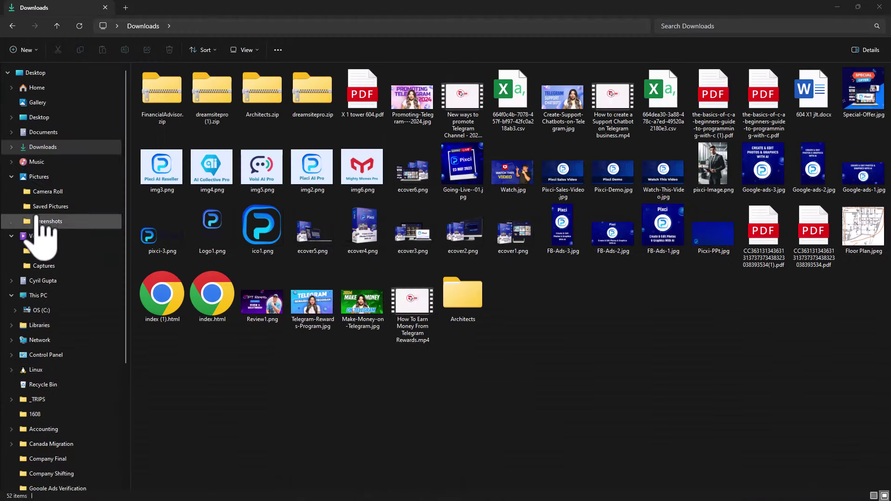
right_click(147, 93)
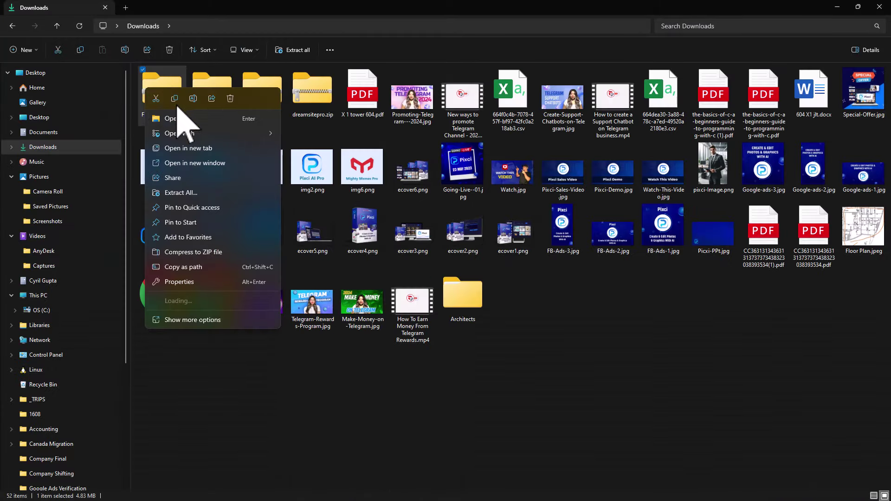
mouse_move(227, 300)
left_click(321, 369)
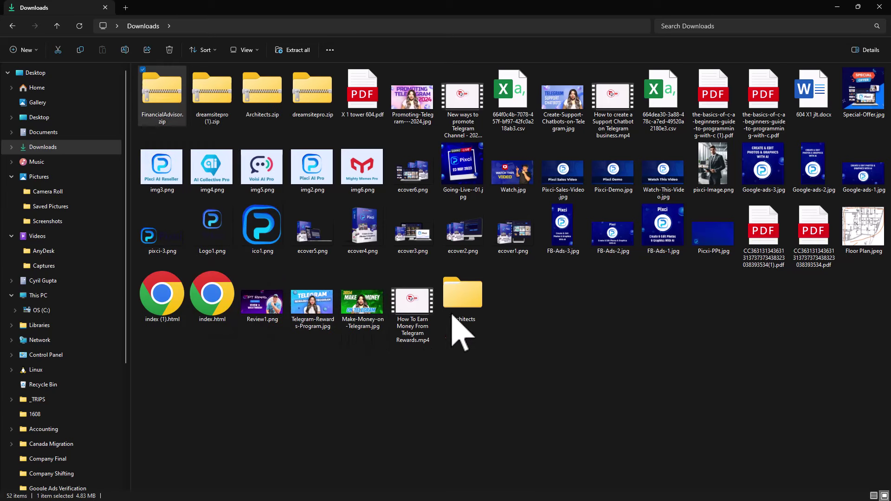
Step: Browse FinCount-Web Contents down to the Logo 1 PNG folder and preview Logo.png
double_click(179, 96)
double_click(179, 96)
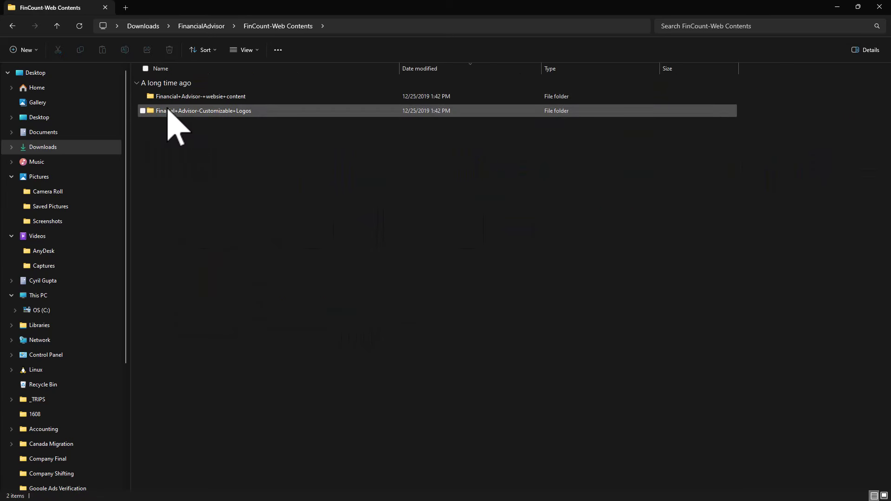
double_click(176, 111)
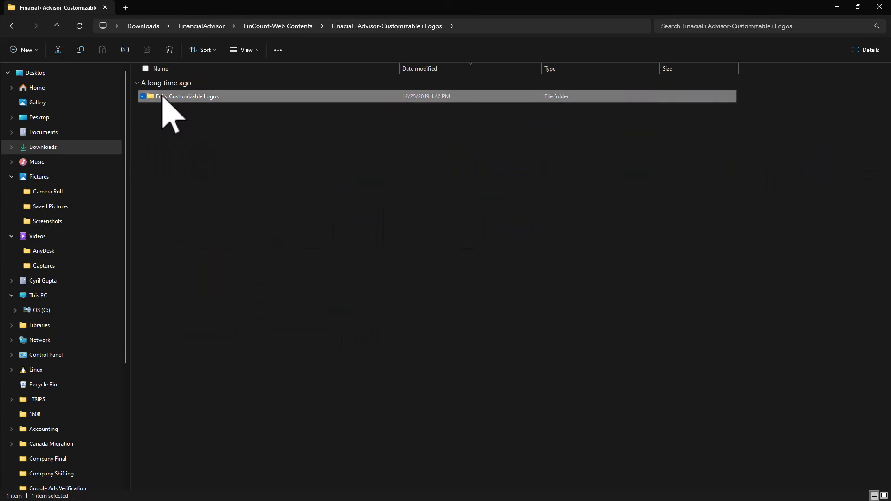
double_click(163, 98)
double_click(177, 97)
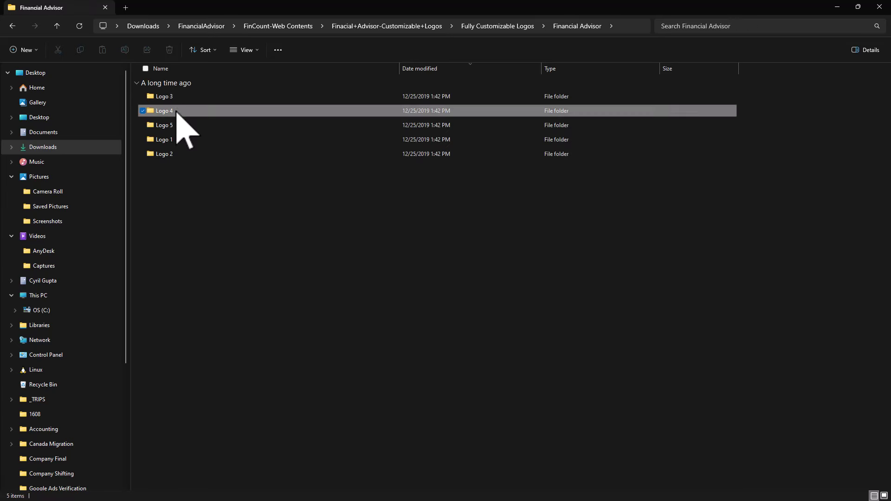
left_click(177, 112)
double_click(176, 140)
left_click(177, 110)
double_click(176, 111)
double_click(176, 99)
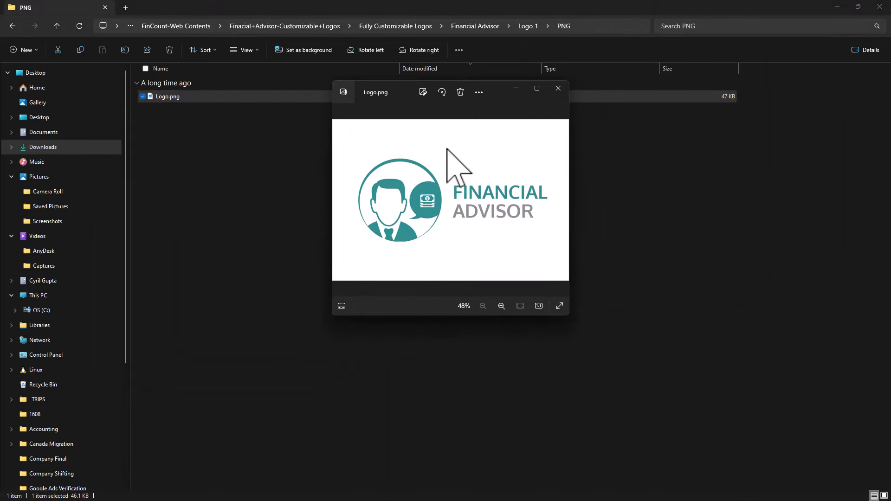
Step: Return to FinCount-Web Contents and open the Word theme page in the websie content folder
left_click(558, 88)
left_click(478, 26)
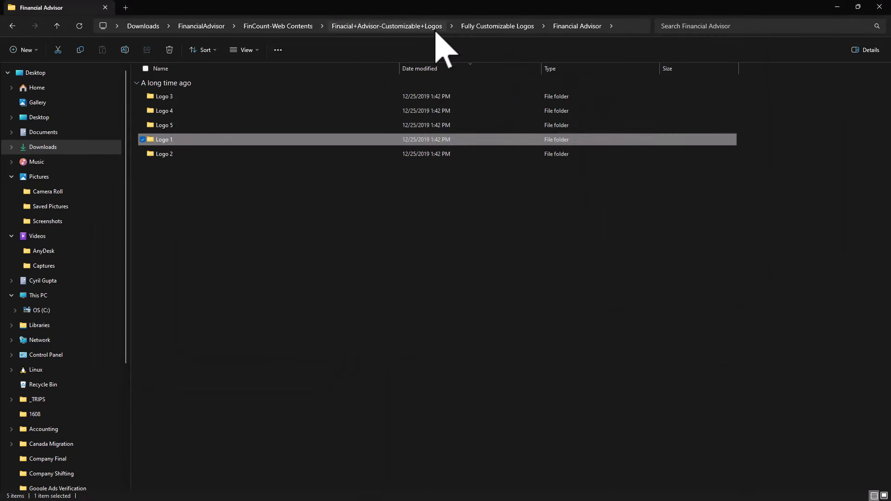
left_click(500, 26)
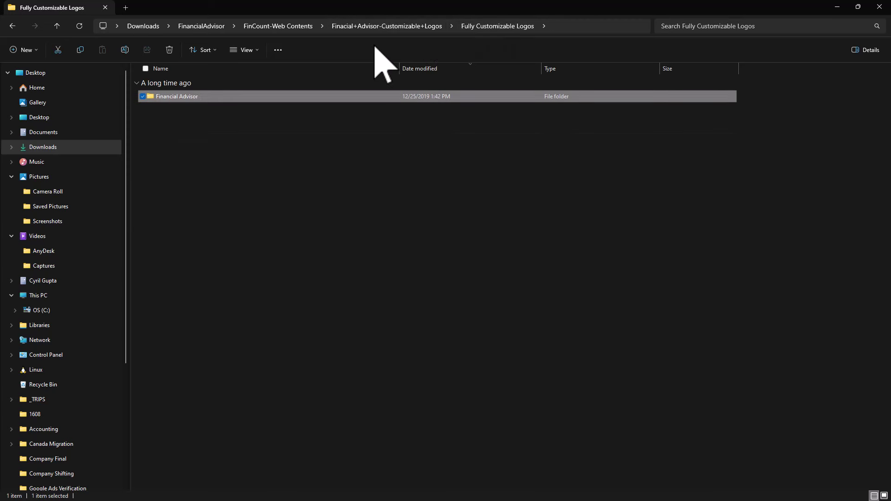
left_click(436, 26)
left_click(287, 26)
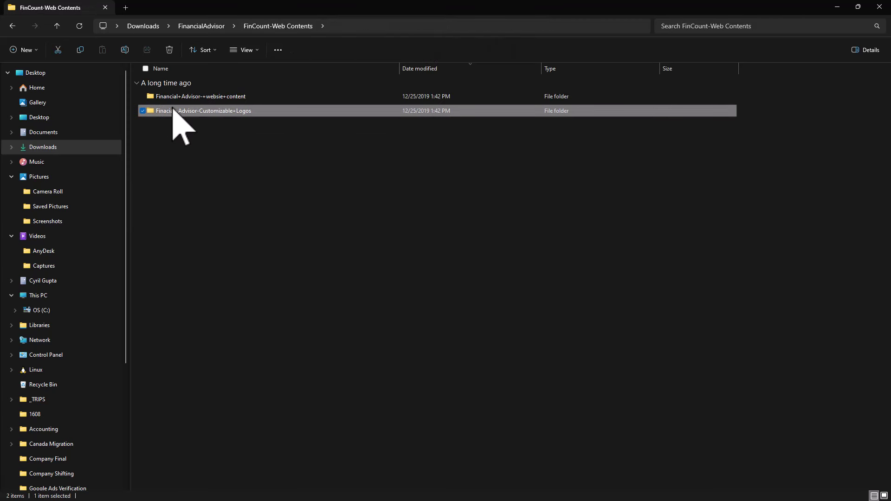
double_click(187, 96)
double_click(186, 98)
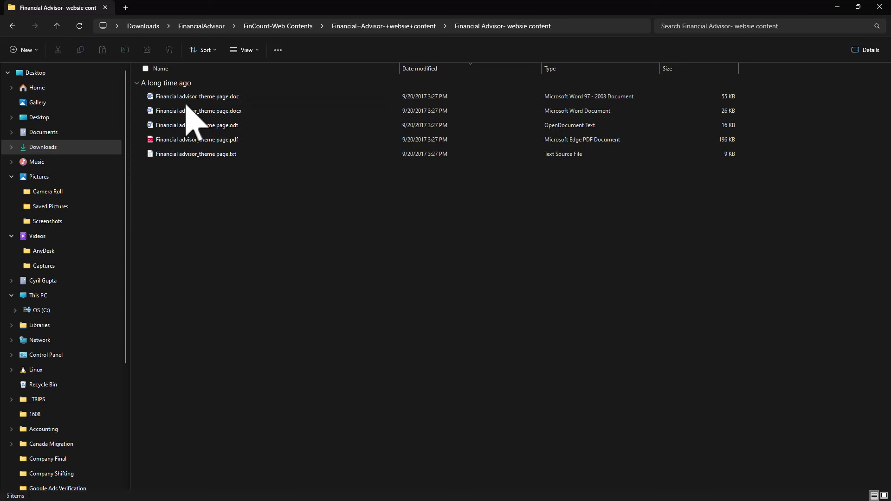
double_click(231, 111)
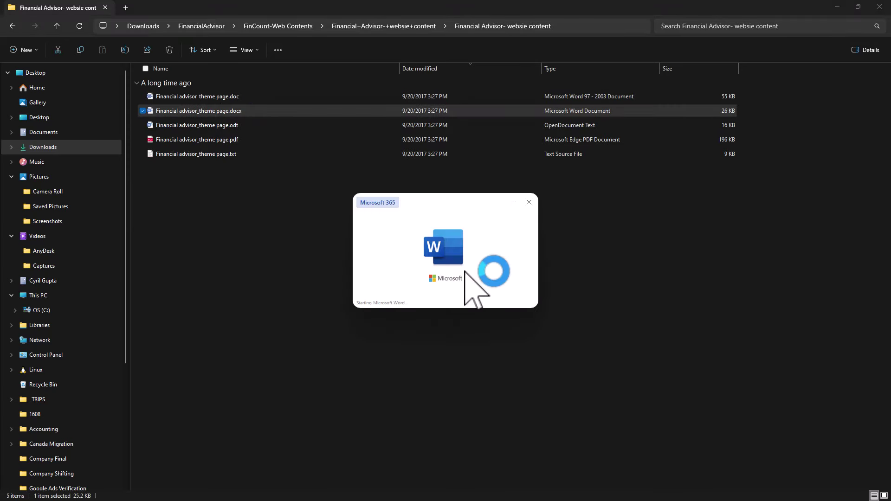
Step: Scroll through the theme page document and highlight the About us passage
scroll(379, 273, "down", 6)
scroll(351, 342, "down", 20)
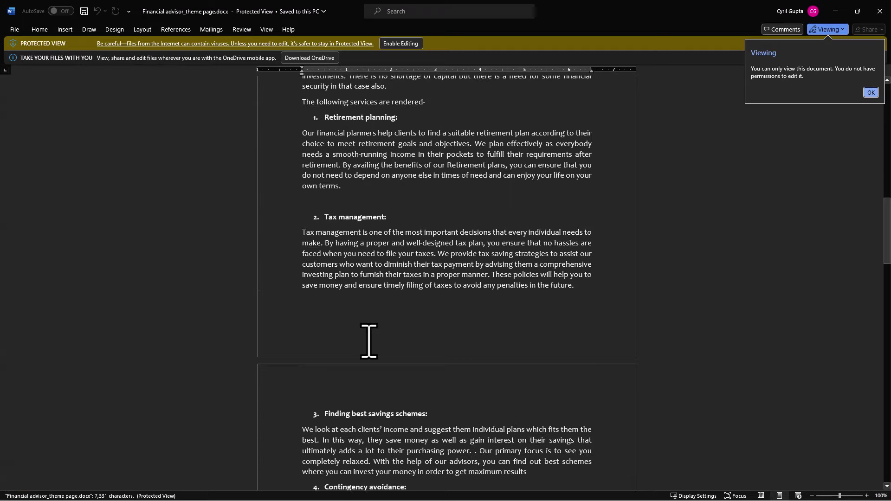
scroll(366, 337, "down", 20)
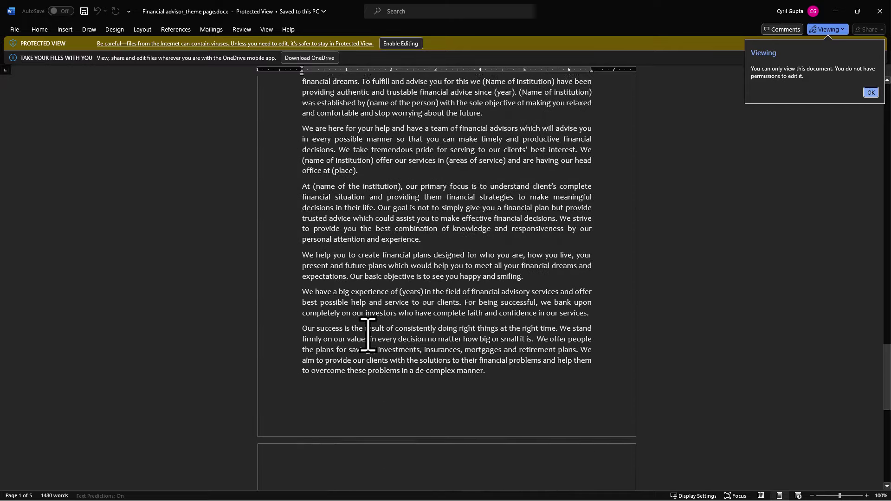
scroll(360, 185, "up", 3)
left_click_drag(319, 139, 525, 396)
left_click(525, 397)
Step: Review the opening paragraphs under Home, then close the Word document
scroll(382, 238, "down", 9)
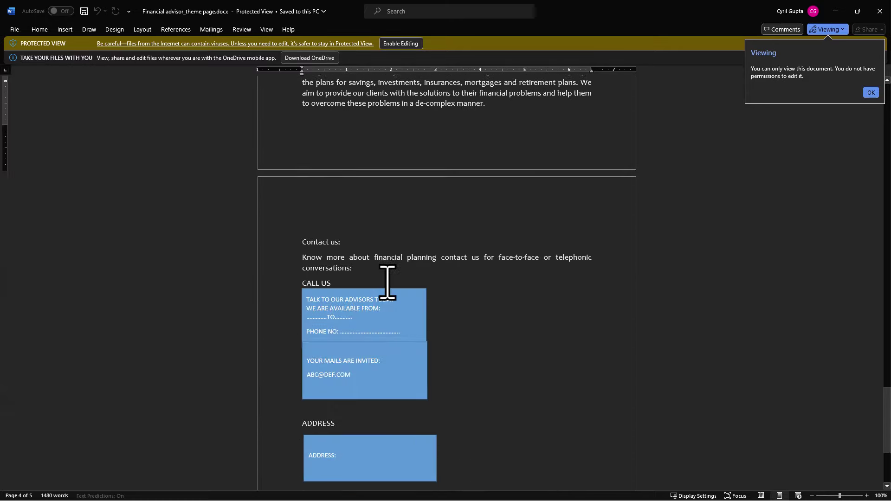
scroll(348, 338, "down", 6)
middle_click(502, 403)
left_click_drag(327, 171, 522, 403)
left_click(523, 403)
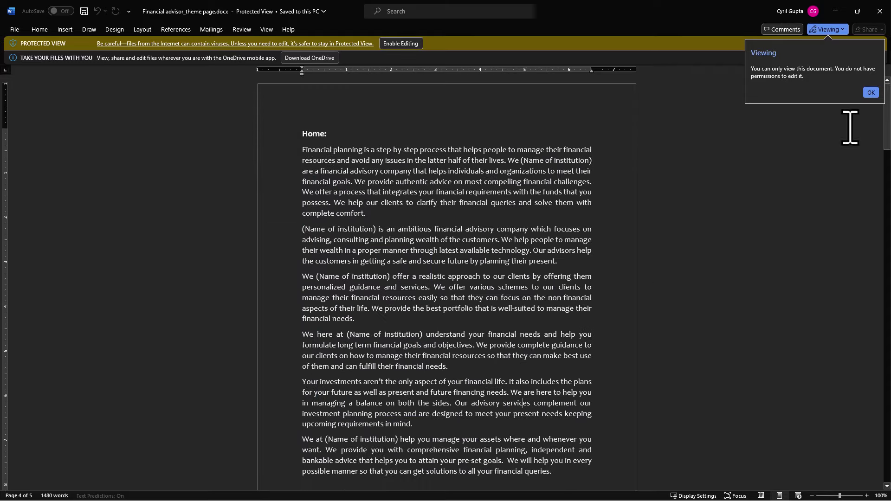
left_click(880, 13)
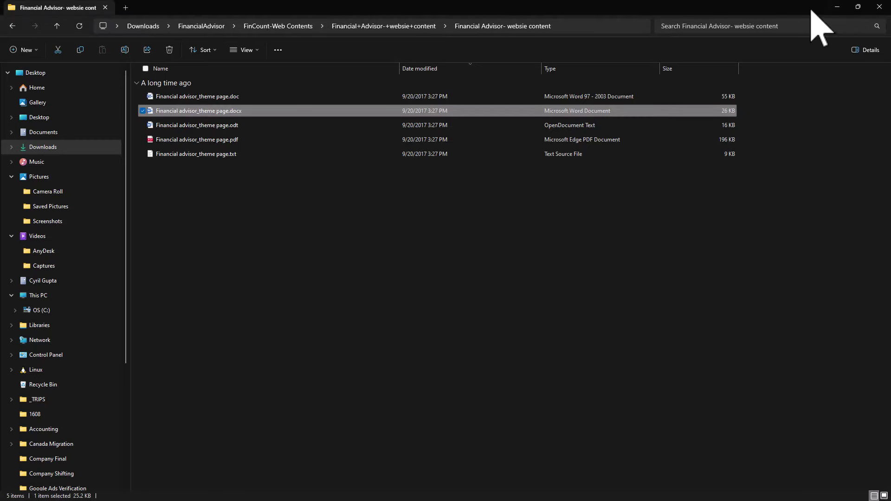
Step: Minimize File Explorer to bring back the DreamSitePro Web Content page with its sidebar expanded
left_click(838, 7)
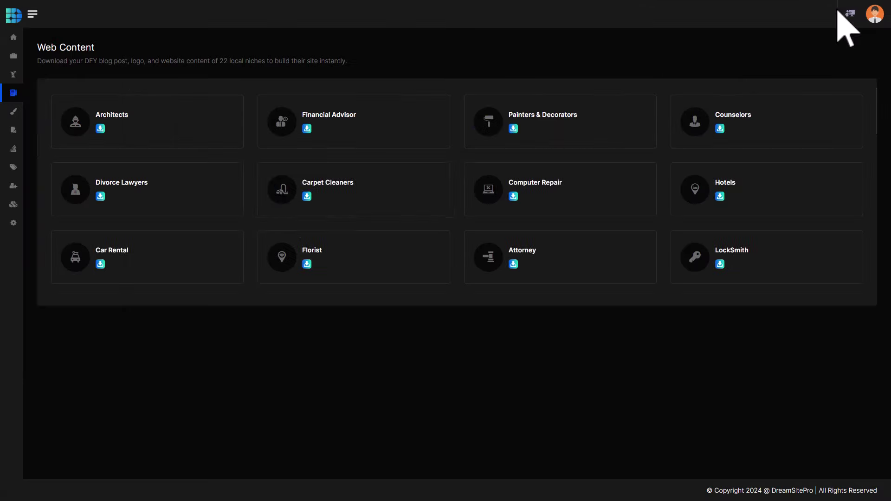
mouse_move(21, 123)
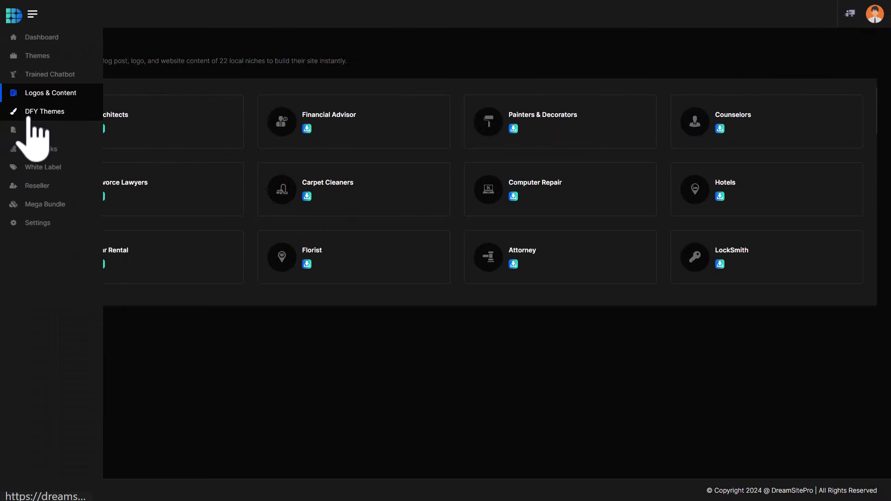
left_click_drag(28, 117, 472, 381)
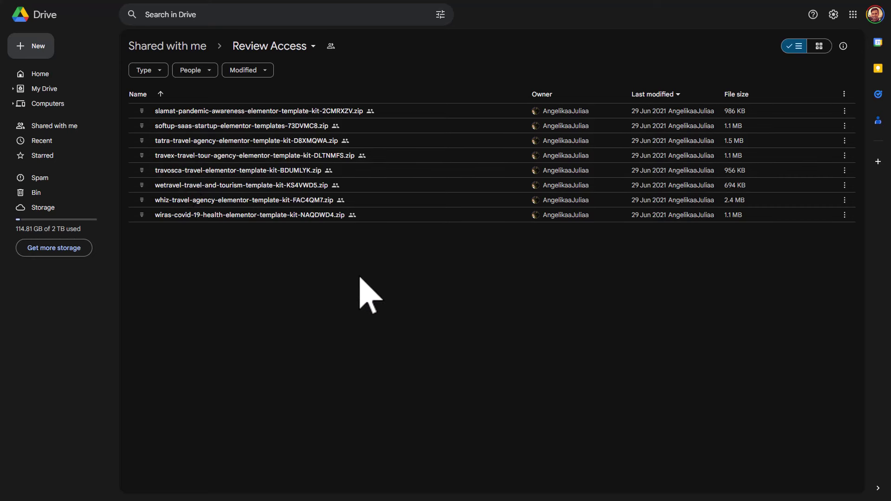
Step: Download the tatra-travel-agency template kit zip from Review Access and select it in Downloads
left_click_drag(358, 273, 243, 113)
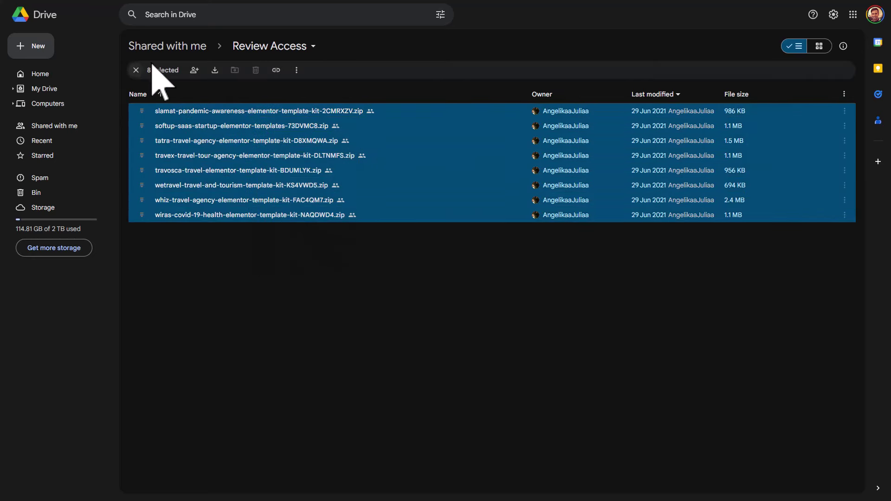
left_click(441, 332)
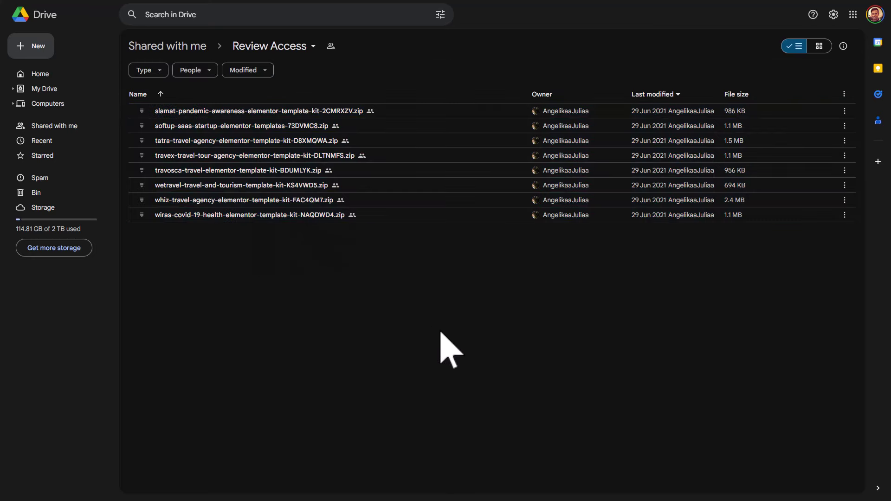
right_click(260, 141)
left_click(307, 172)
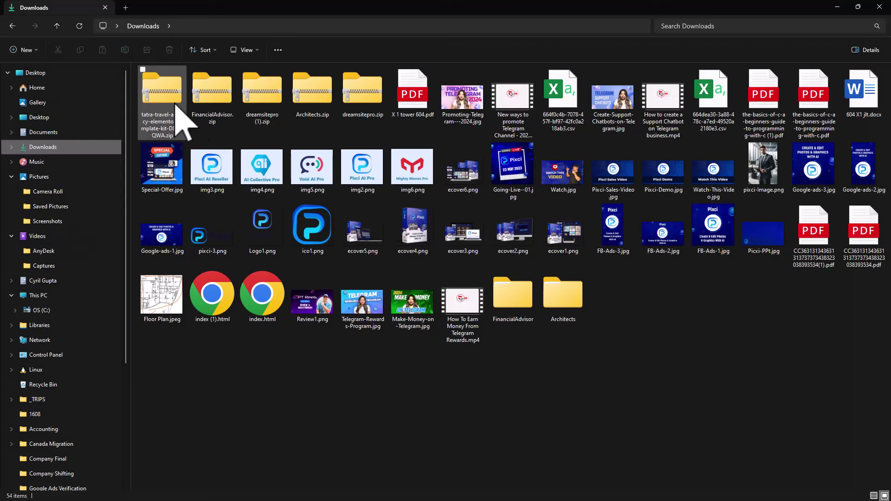
left_click(177, 109)
Step: Extract the tatra zip into Downloads with WinRAR and enter its screenshots folder
right_click(174, 99)
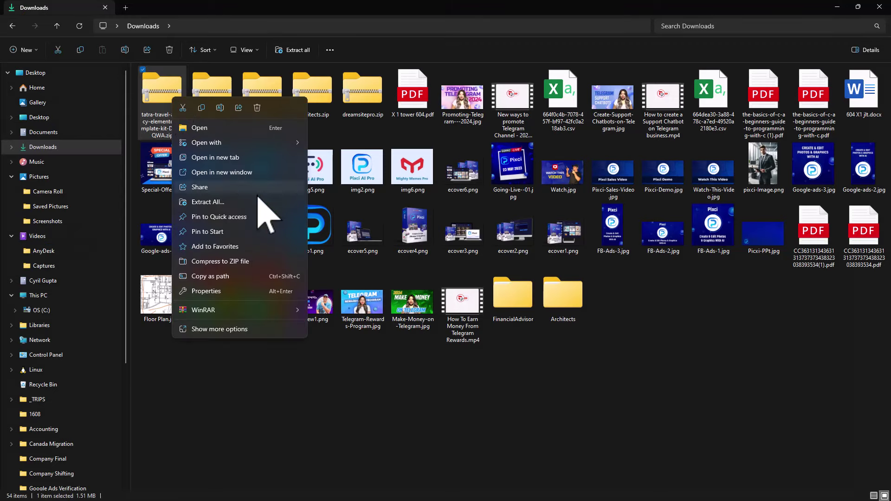
mouse_move(264, 309)
left_click(362, 355)
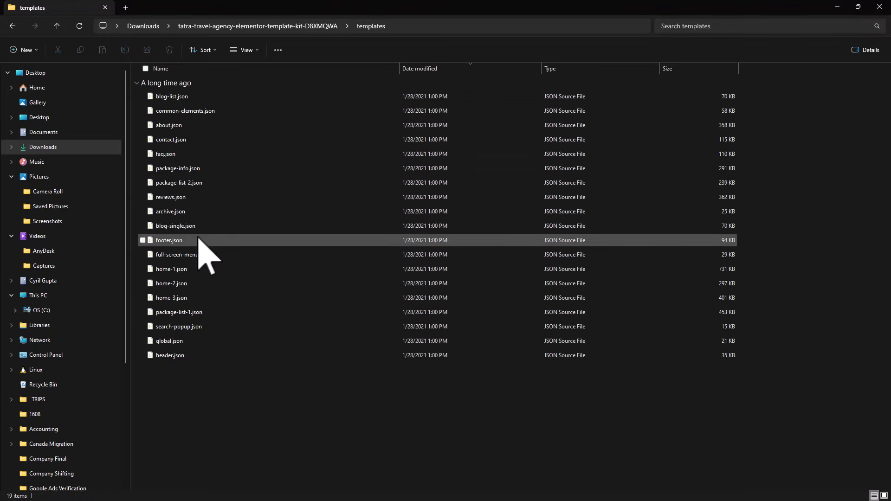
left_click(322, 26)
double_click(184, 96)
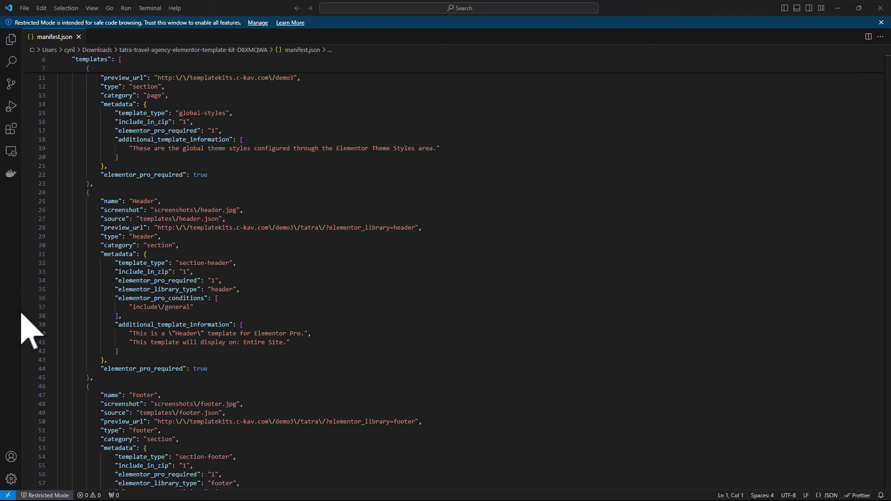
Step: Scroll manifest.json's templates from Header and Footer past Home 1 to Contact and Blog List
scroll(225, 294, "up", 3)
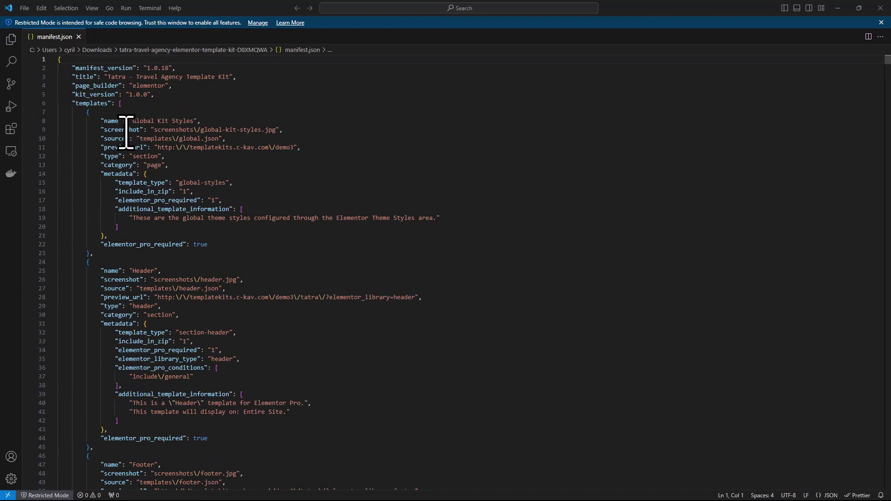
scroll(215, 193, "down", 15)
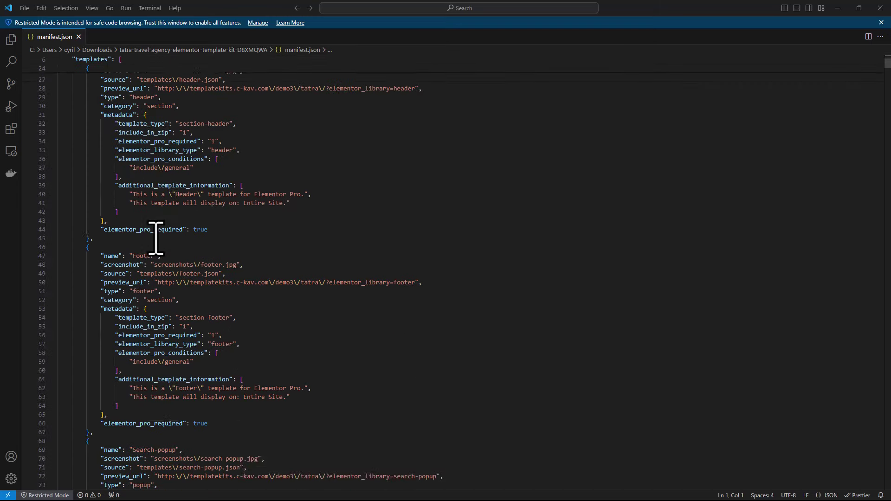
scroll(161, 245, "down", 4)
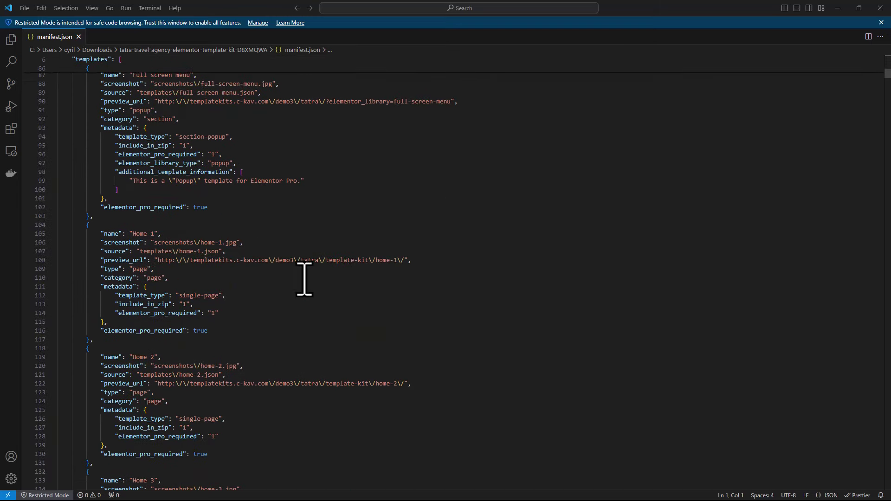
left_click(245, 305)
scroll(627, 303, "down", 10)
scroll(253, 308, "down", 20)
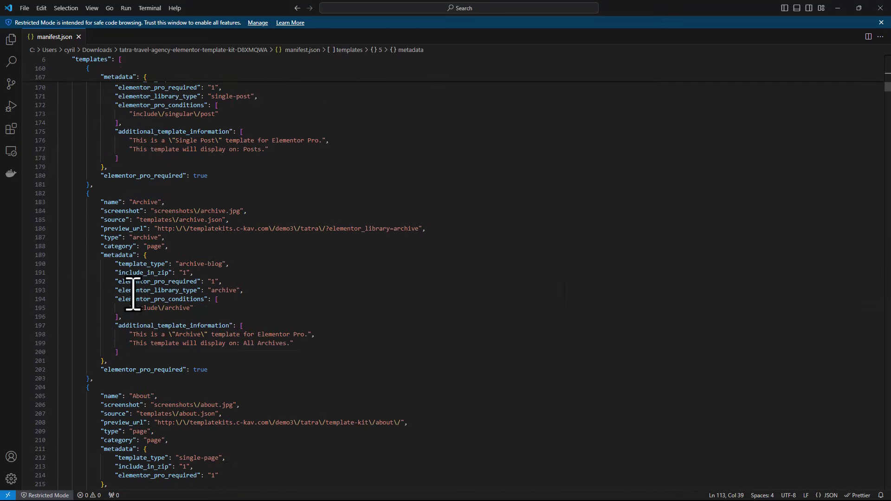
scroll(95, 233, "down", 13)
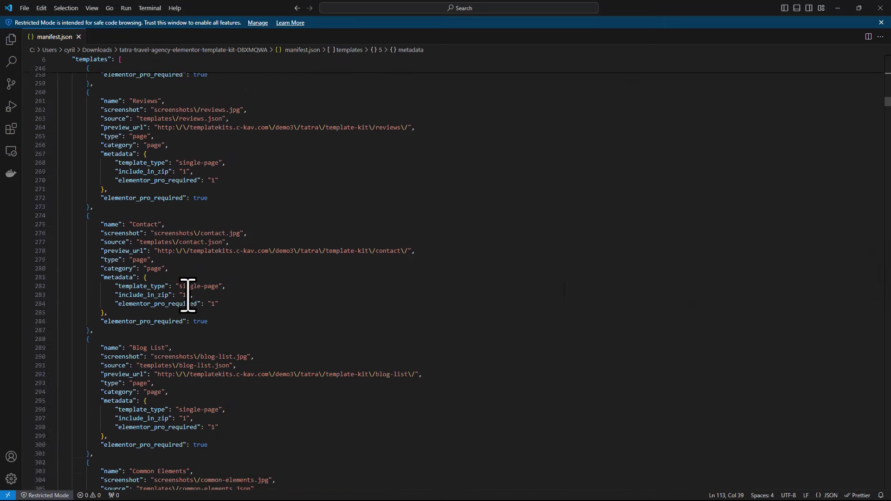
Step: Open the tatra kit's screenshots folder, view package-list-2.jpg maximized, then close the preview
key("alt+Tab")
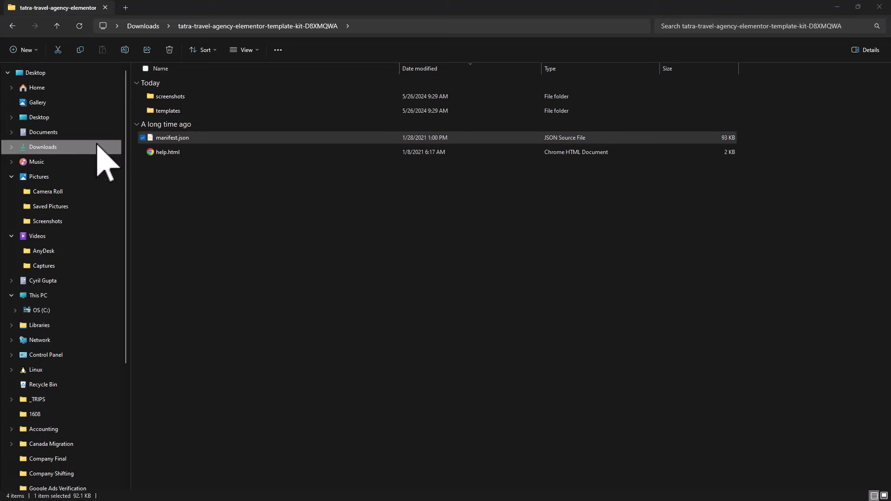
left_click(181, 112)
double_click(180, 96)
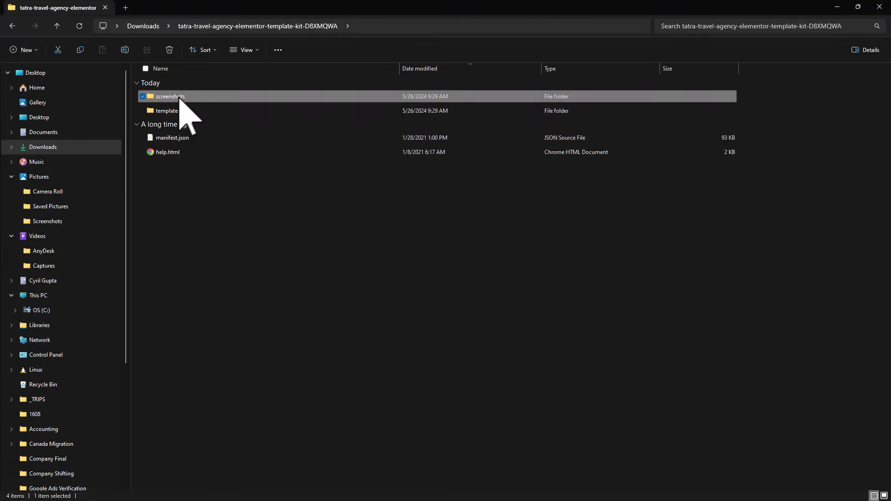
double_click(204, 182)
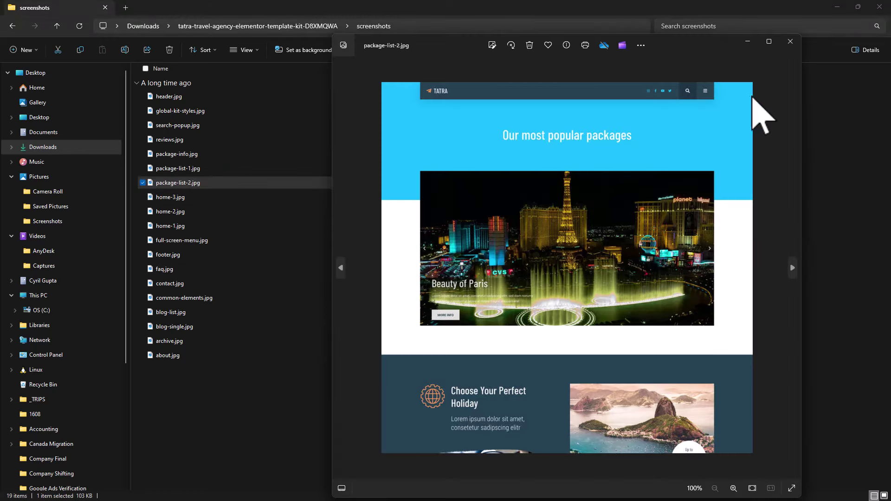
left_click(767, 42)
left_click(880, 7)
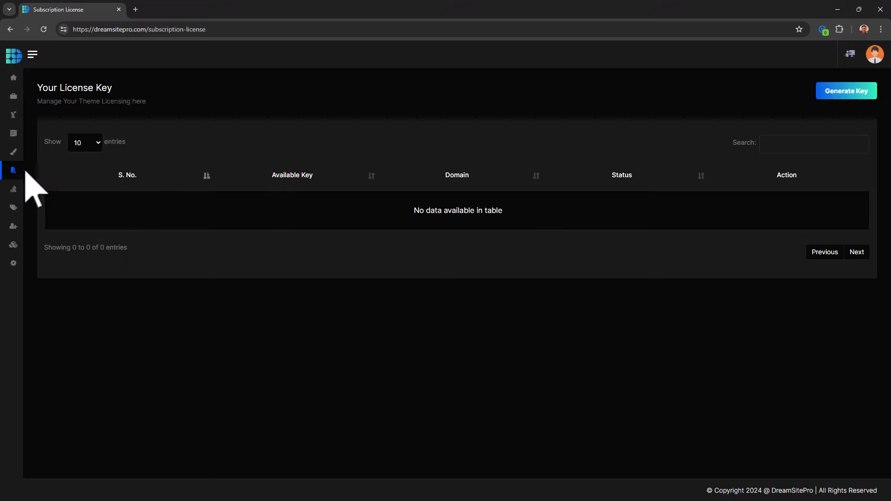
Step: Generate a new license key on the DreamSitePro License page
mouse_move(17, 171)
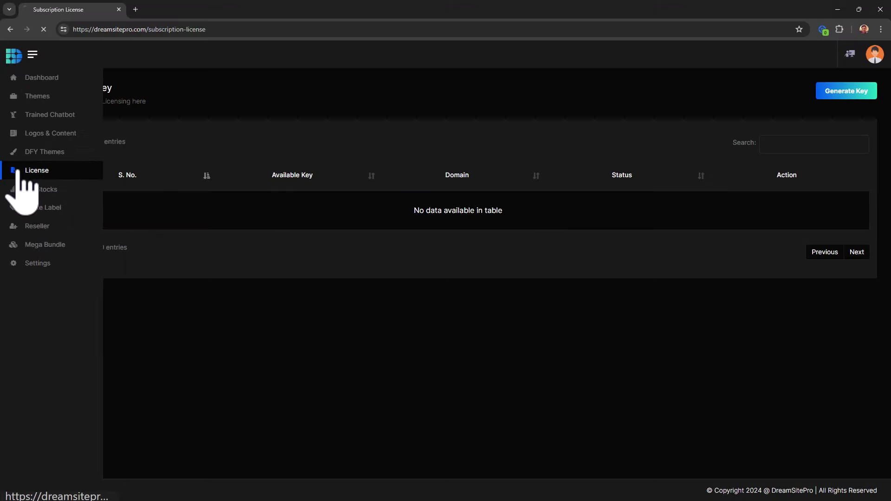
mouse_move(109, 117)
left_click(864, 92)
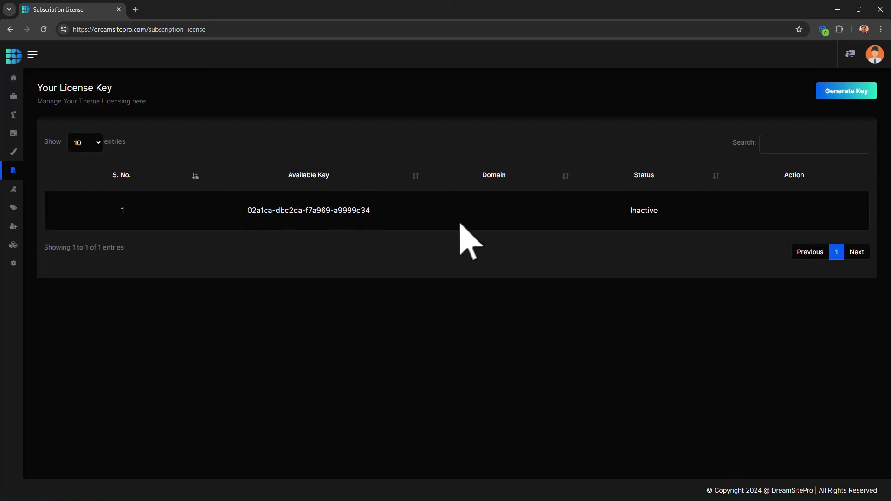
Step: Search My Stocks for beach sunset photos, retrying with the shorter query 'beach sunset'
left_click(14, 189)
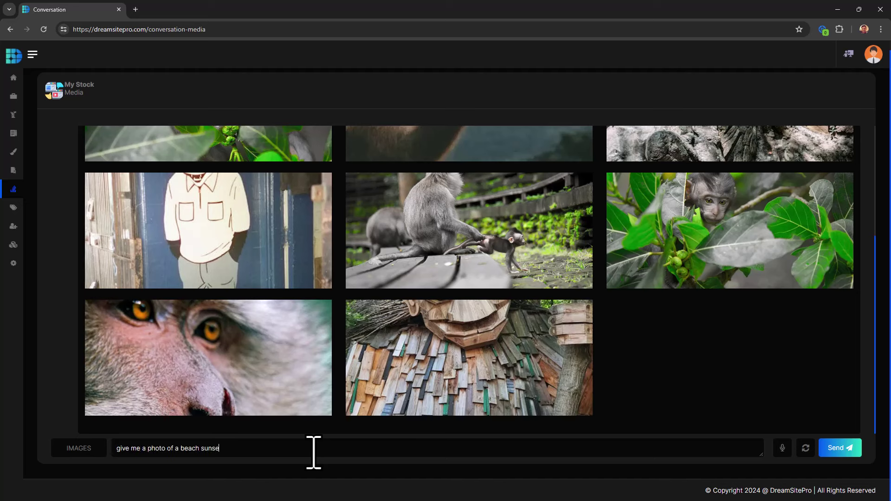
left_click(848, 448)
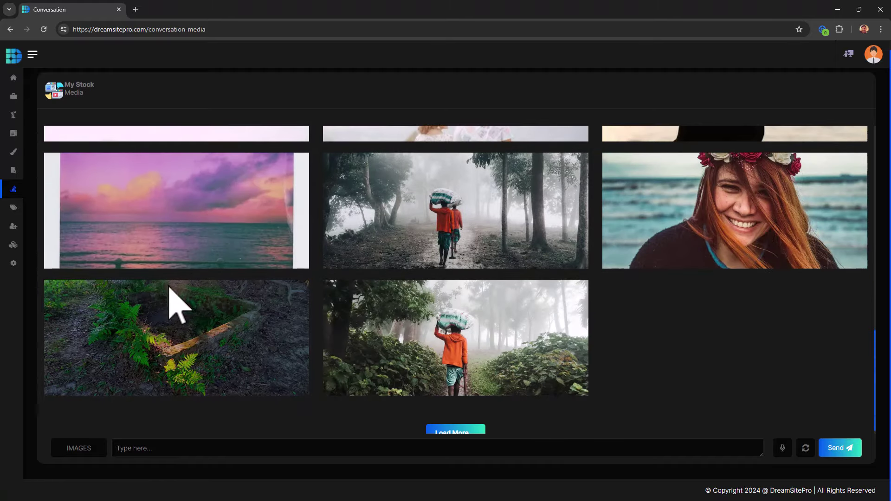
mouse_move(242, 312)
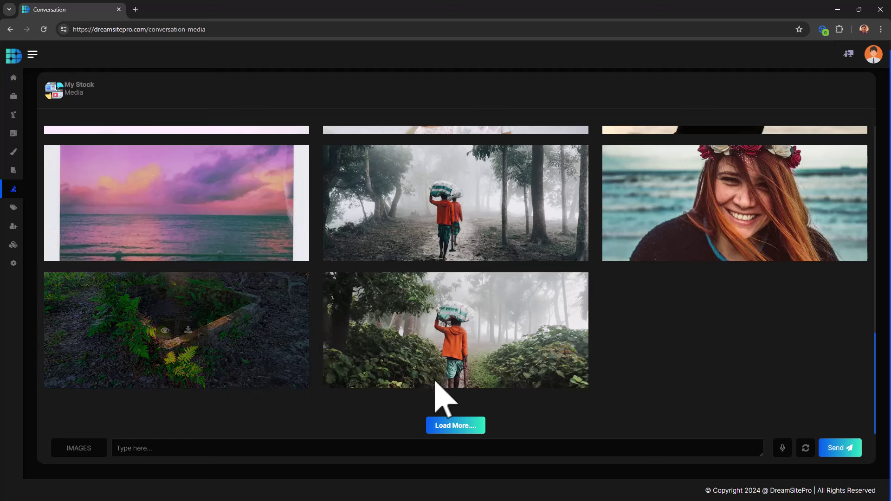
mouse_move(190, 208)
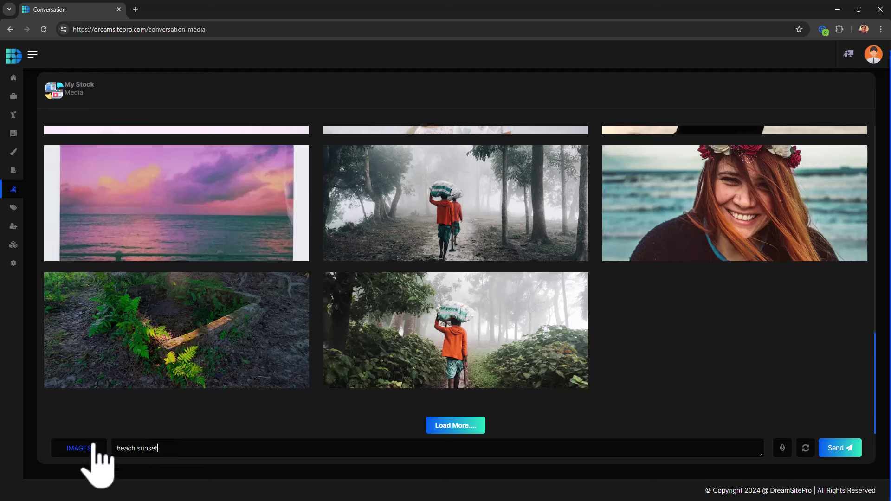
left_click(826, 448)
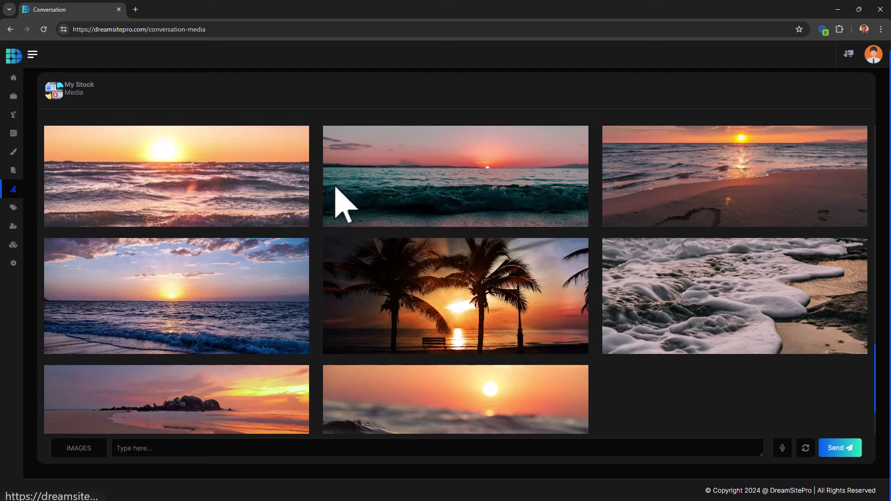
Step: Open the white label branding settings, scroll through the reseller thank-you page, then close it
left_click(17, 210)
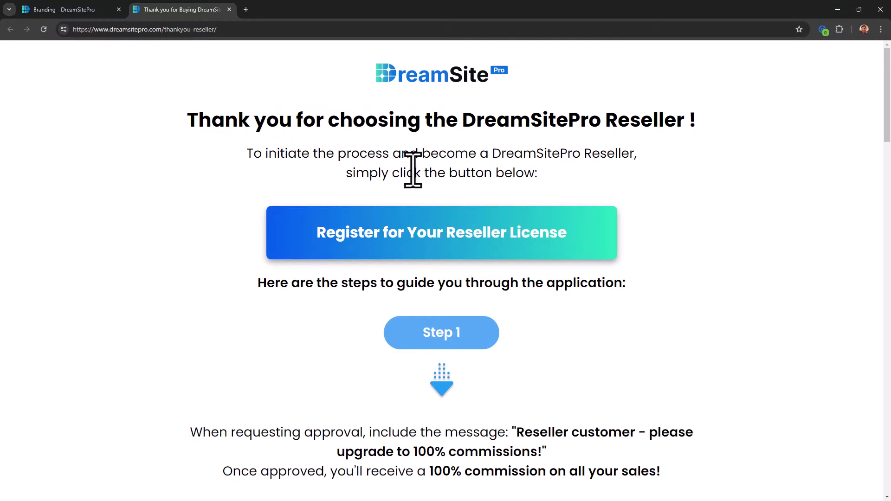
scroll(329, 181, "down", 1)
scroll(297, 232, "down", 2)
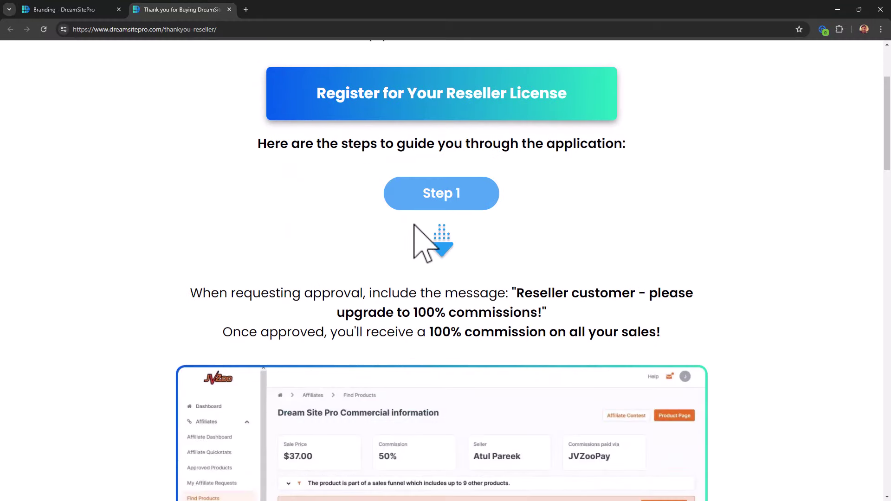
scroll(413, 224, "down", 14)
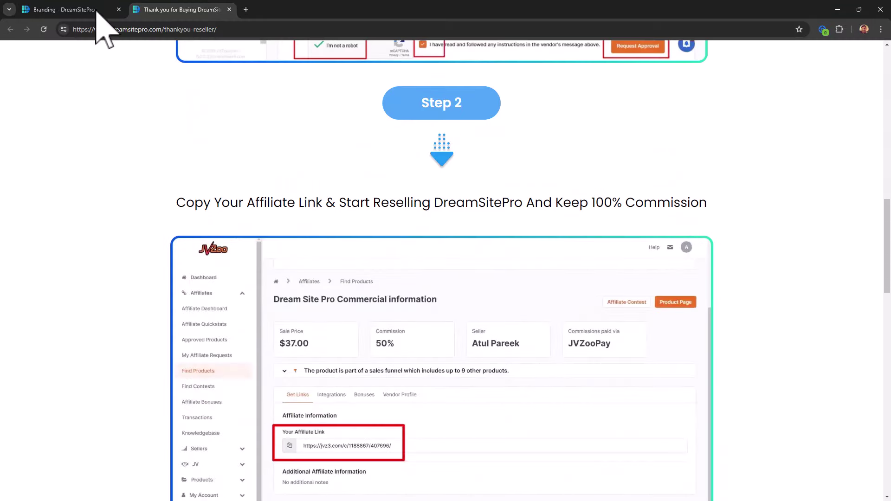
scroll(557, 278, "down", 20)
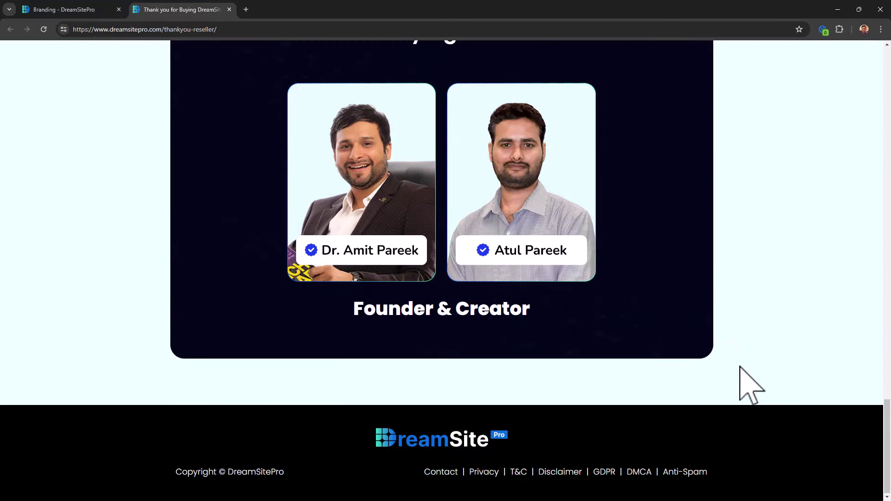
middle_click(806, 269)
scroll(364, 298, "down", 6)
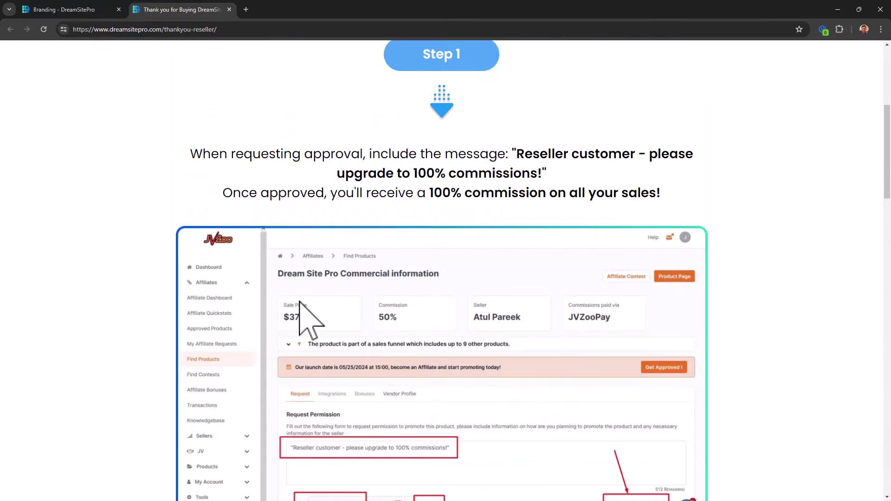
scroll(324, 274, "down", 2)
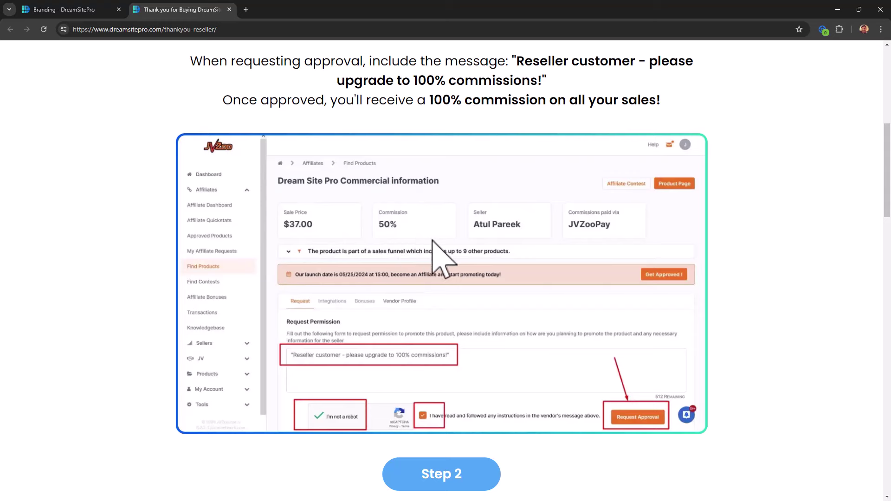
scroll(428, 242, "up", 8)
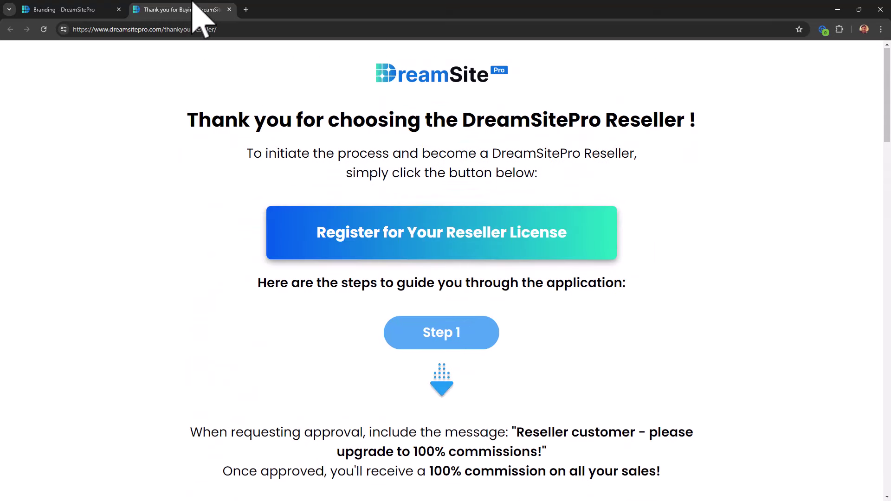
middle_click(193, 4)
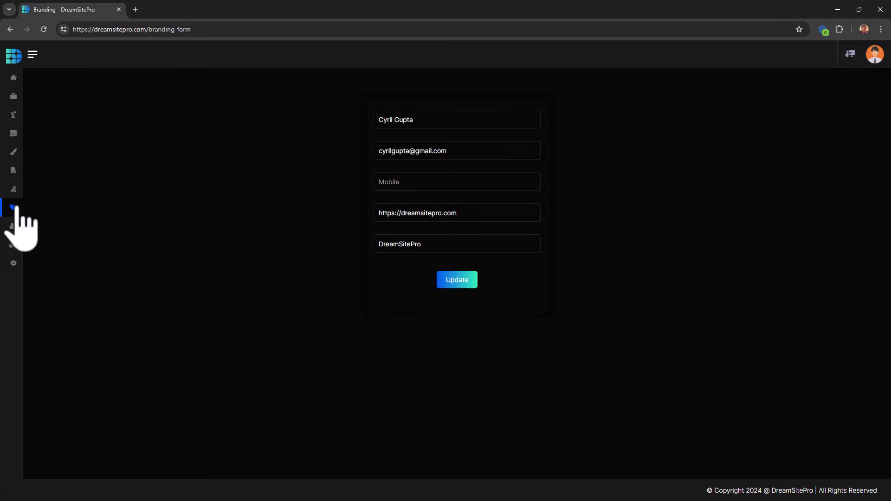
Step: Open the Mega Bundle upgrades page from the DreamSitePro sidebar
mouse_move(6, 279)
left_click(47, 246)
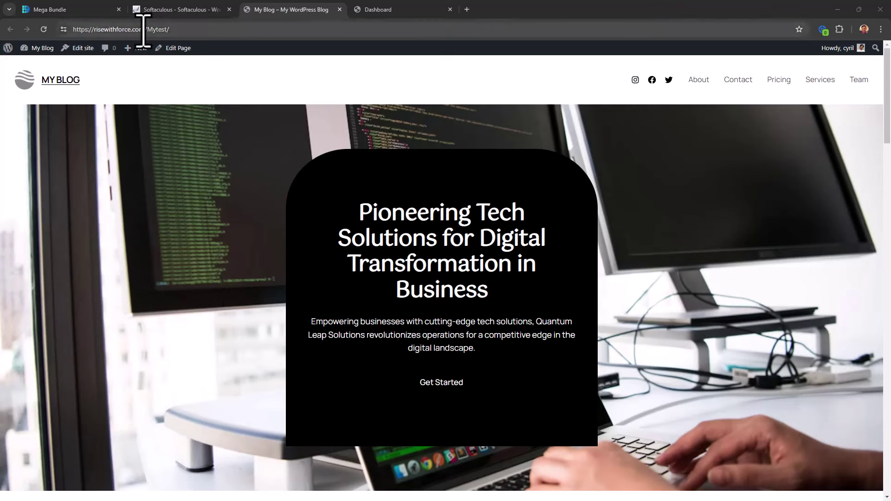
Step: Scroll through the My Blog homepage, then switch to the WordPress admin Dashboard tab
left_click_drag(145, 30, 219, 29)
scroll(346, 135, "down", 1)
scroll(312, 418, "down", 20)
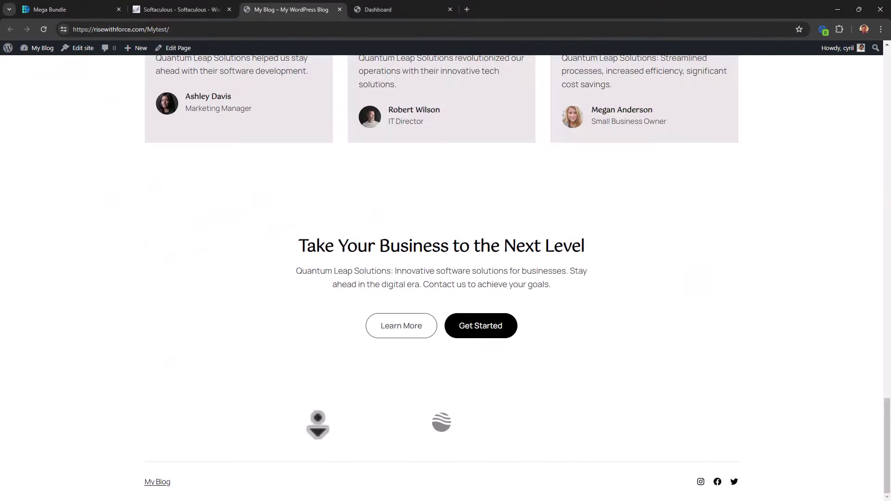
scroll(303, 246, "up", 20)
scroll(520, 227, "down", 2)
scroll(529, 246, "up", 3)
left_click(399, 10)
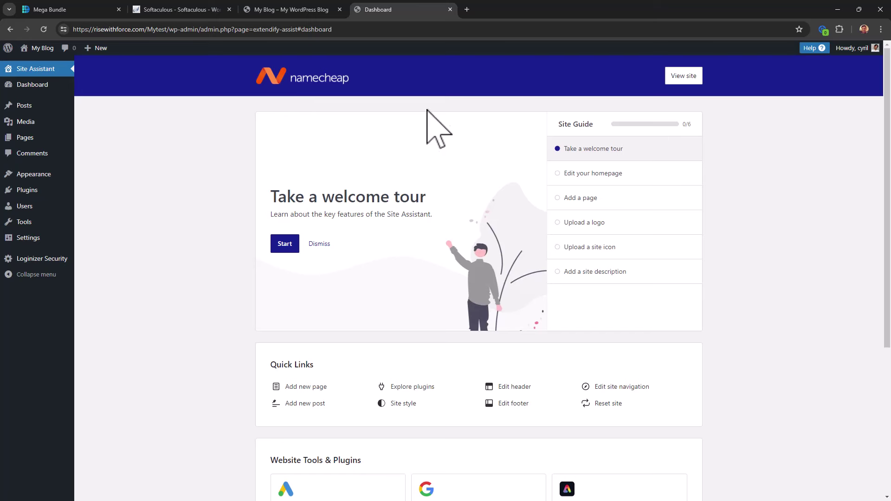
Step: Download the DreamSitePro theme package from the Themes page and confirm the finished download
left_click(49, 11)
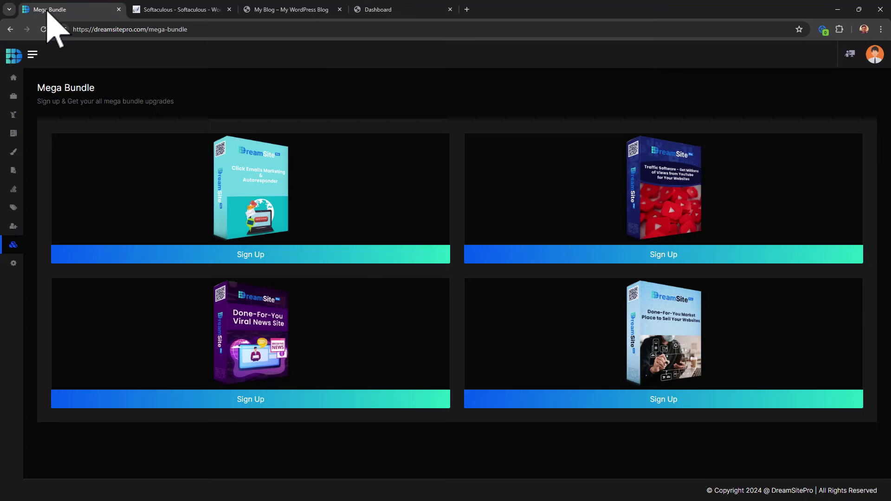
mouse_move(12, 100)
left_click(39, 97)
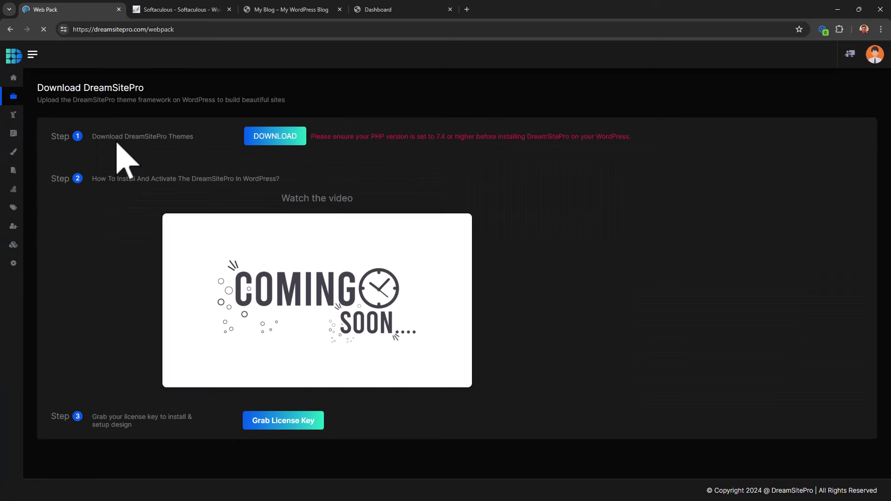
left_click(264, 139)
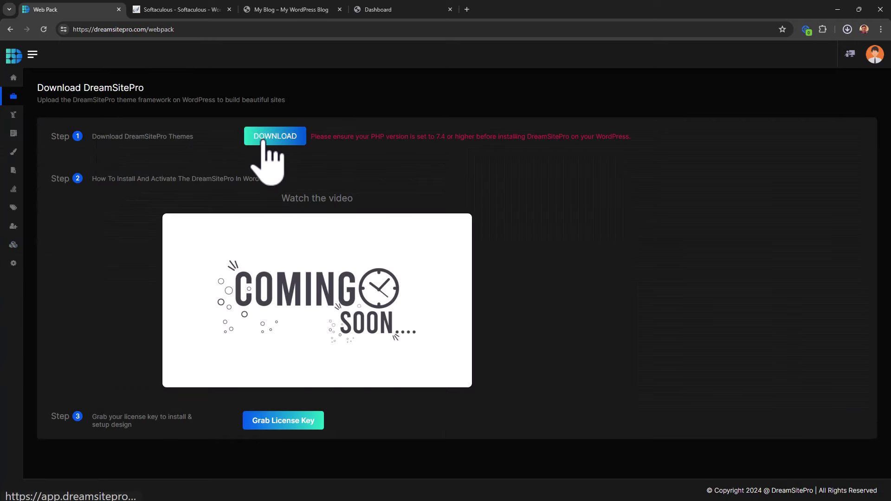
left_click_drag(413, 137, 591, 139)
left_click(650, 139)
left_click(847, 29)
left_click(399, 10)
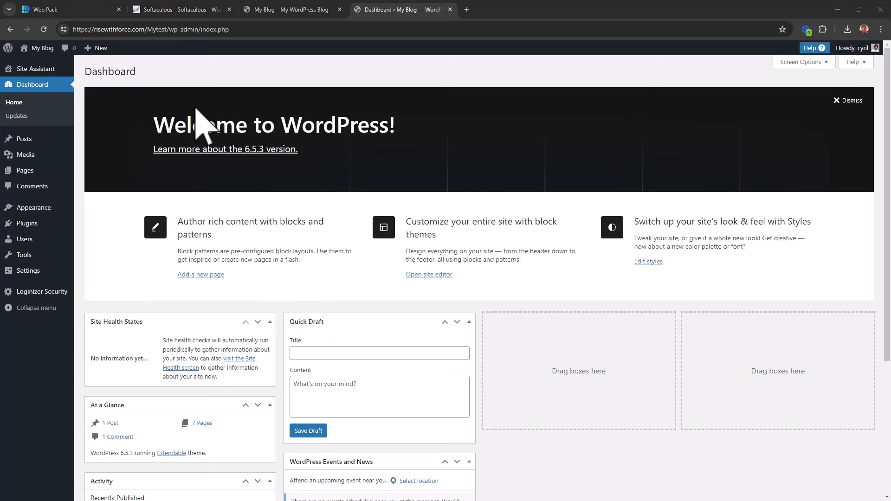
Step: Upload dreamsitepro (2).zip as a new WordPress theme, install it, and activate DreamSitePro
left_click(46, 210)
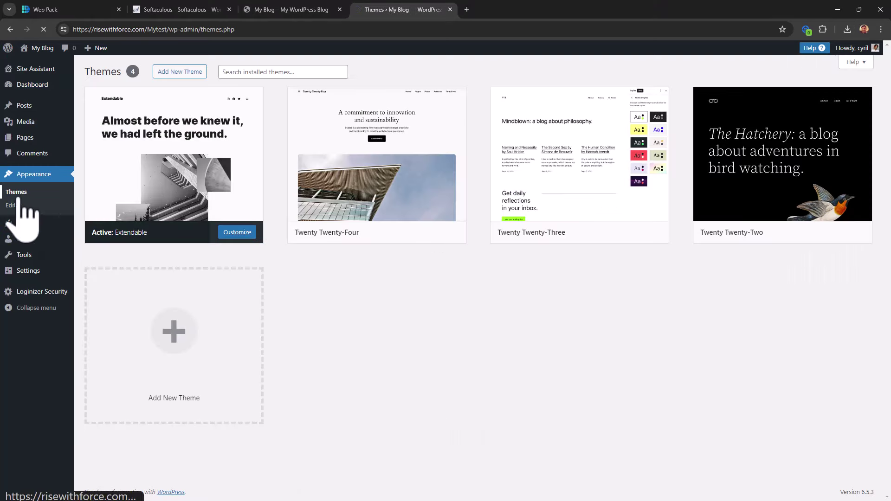
left_click(195, 73)
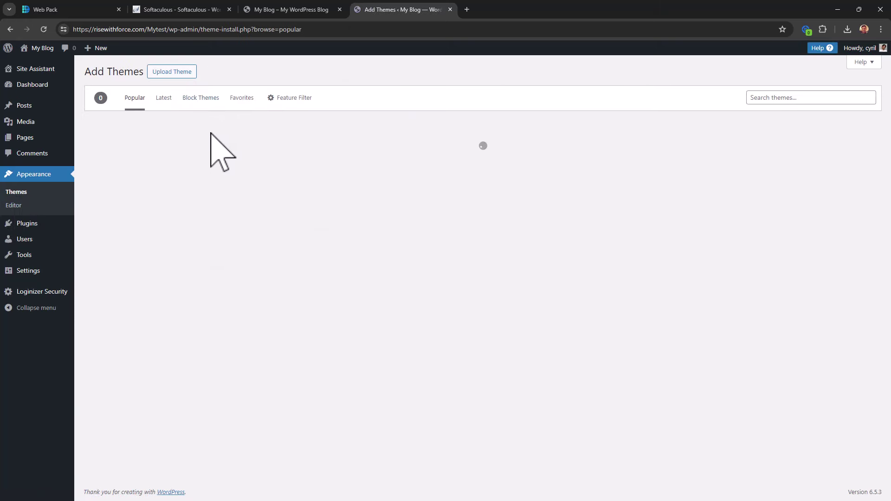
left_click(183, 73)
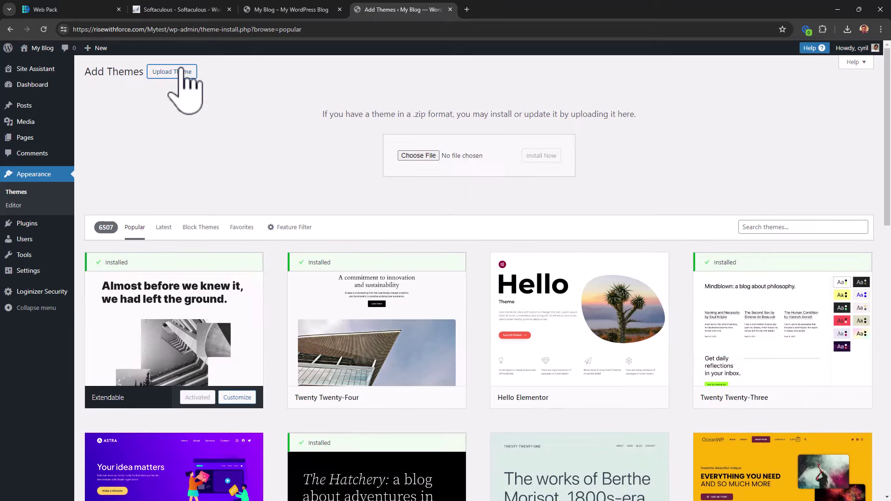
left_click(419, 155)
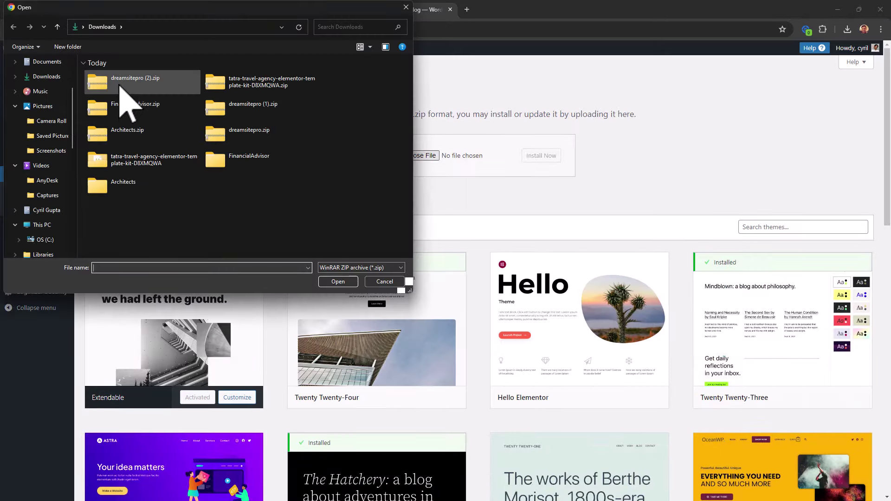
double_click(121, 88)
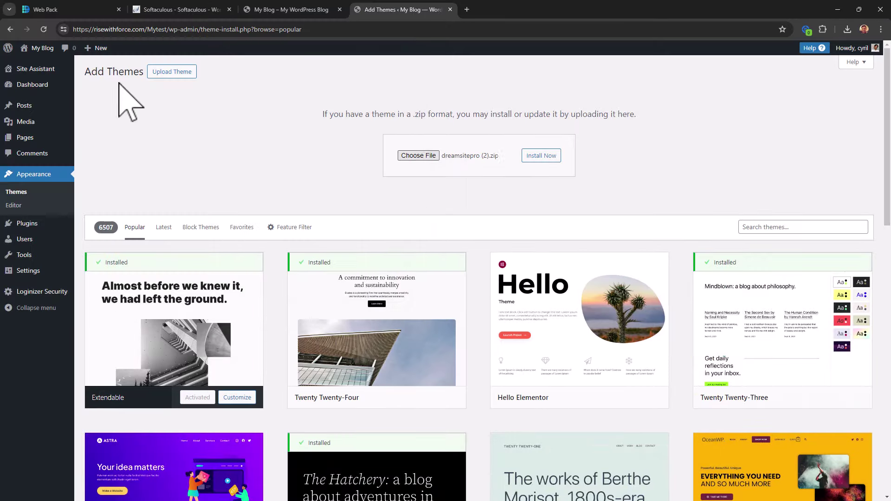
left_click(540, 155)
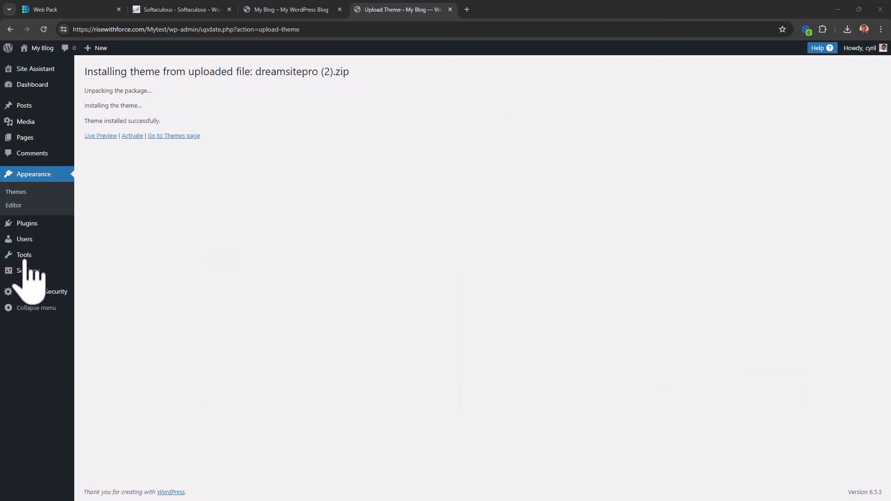
left_click_drag(103, 95, 191, 123)
left_click(141, 118)
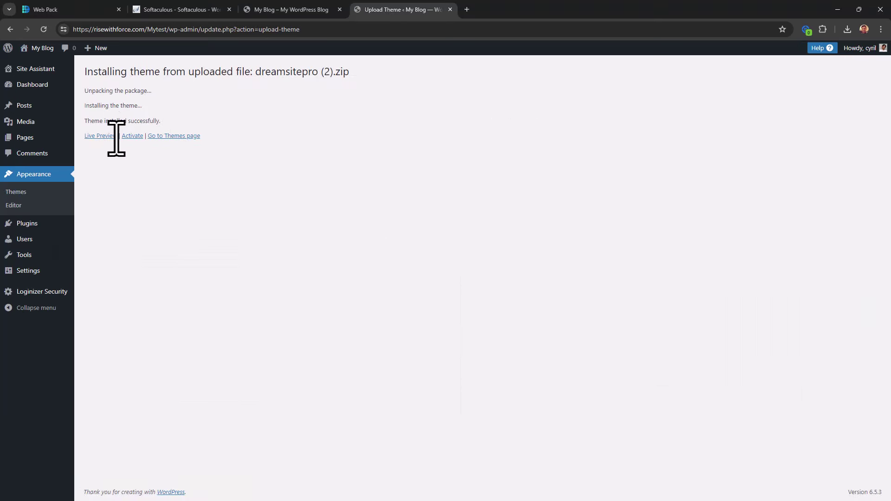
left_click(134, 136)
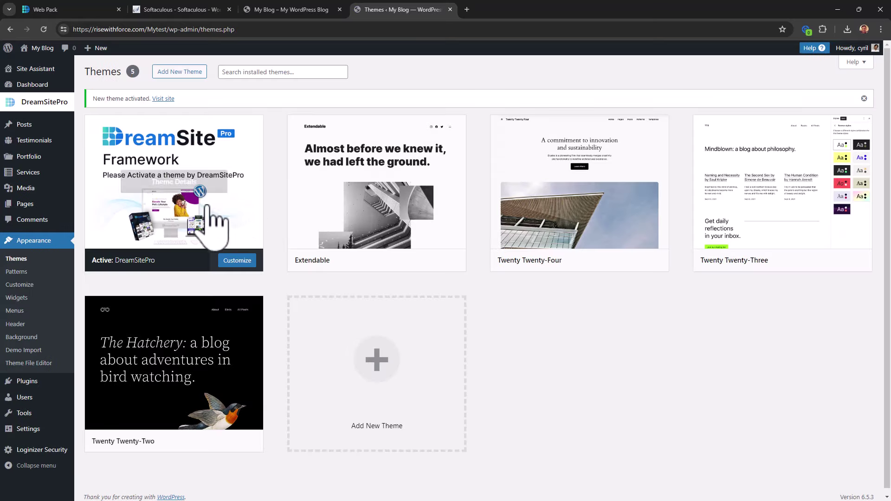
Step: Open the DreamSitePro theme's license key activation page from the admin menu
mouse_move(46, 108)
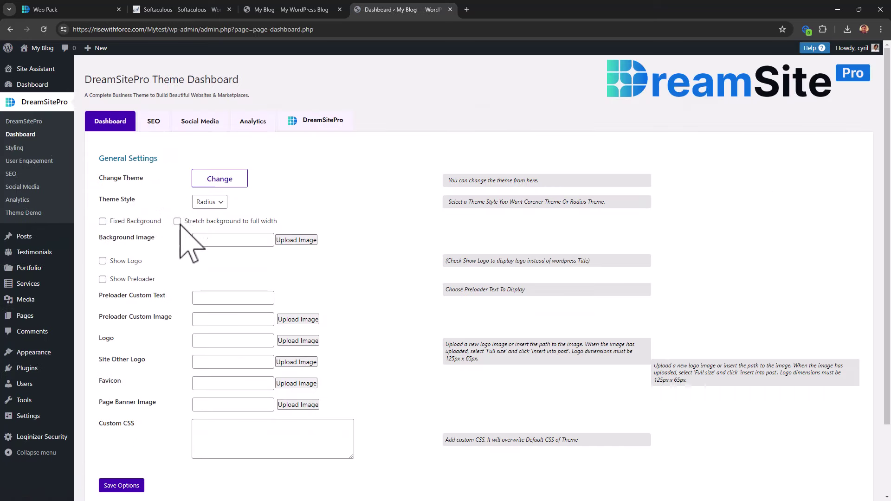
left_click(346, 123)
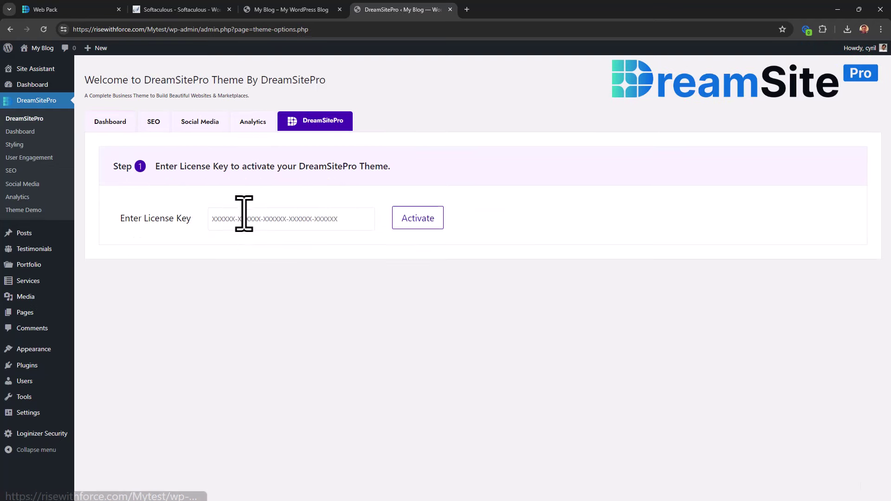
Step: Copy the theme license key from the Web Pack page and paste it into WordPress's license field
left_click(89, 9)
left_click(279, 422)
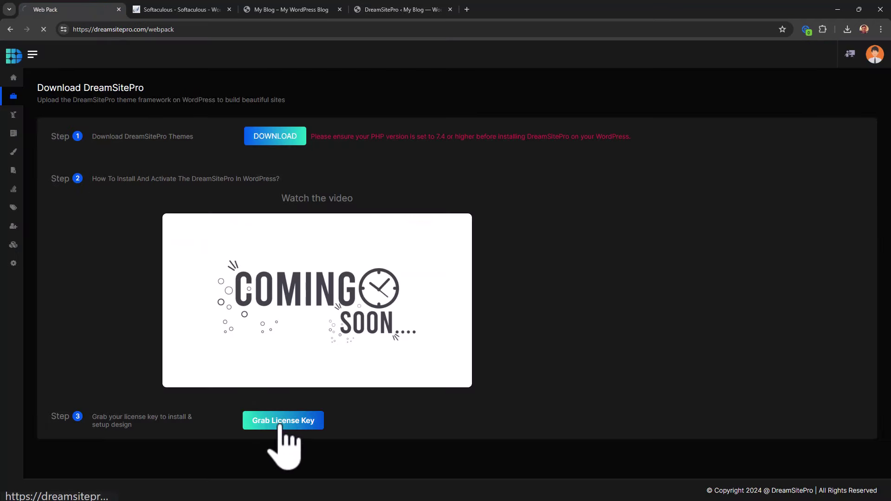
mouse_move(245, 210)
left_mouse_down()
mouse_move(396, 213)
mouse_move(238, 212)
left_mouse_up()
key("ctrl+c")
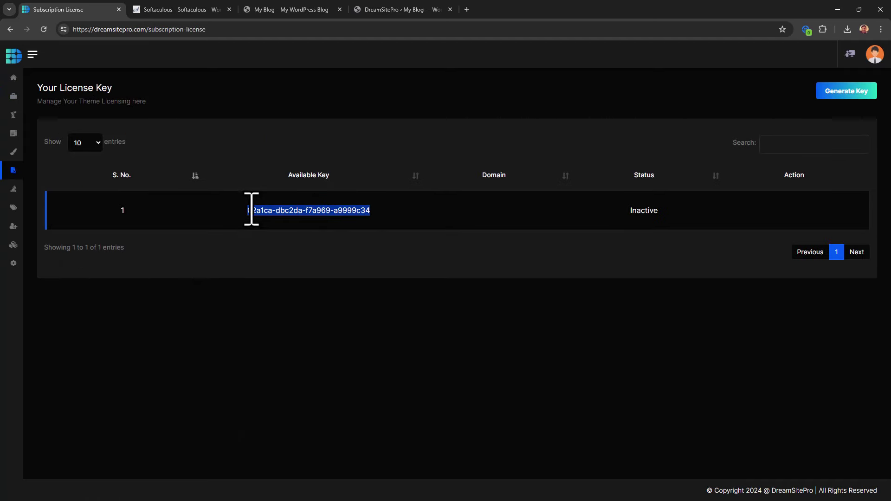
left_click(399, 9)
left_click(285, 219)
key("ctrl+v")
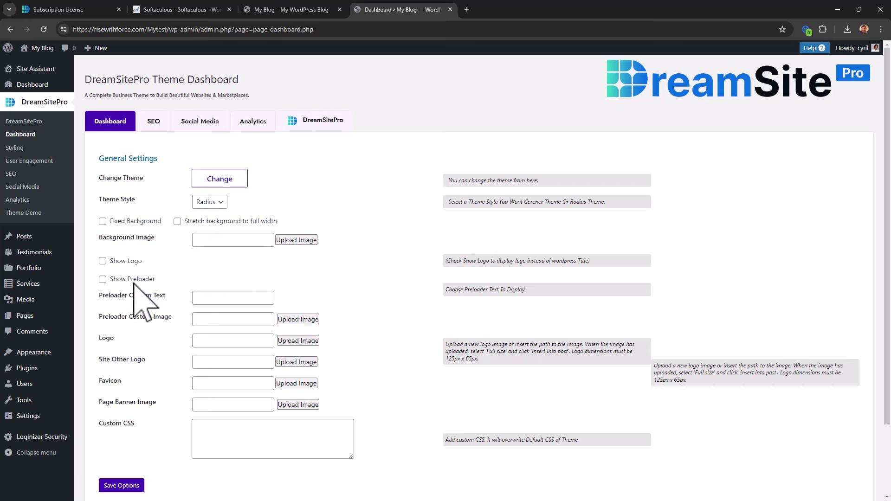
Step: Open the theme's SEO options and scroll through them
scroll(134, 284, "down", 2)
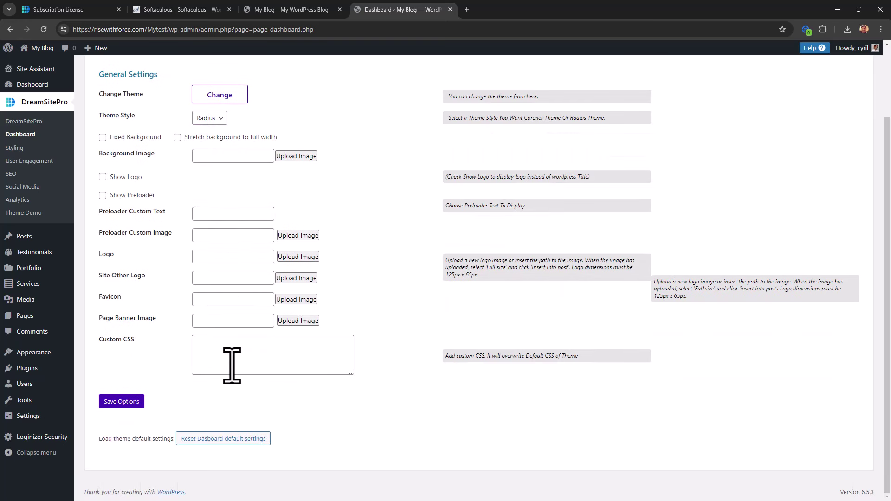
scroll(207, 342, "up", 2)
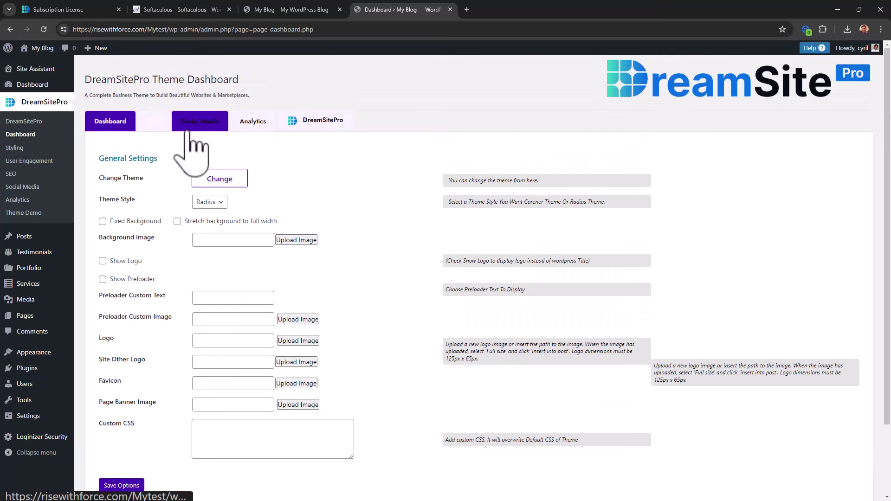
left_click(148, 122)
left_click_drag(145, 153, 211, 190)
scroll(185, 246, "down", 5)
scroll(124, 249, "down", 15)
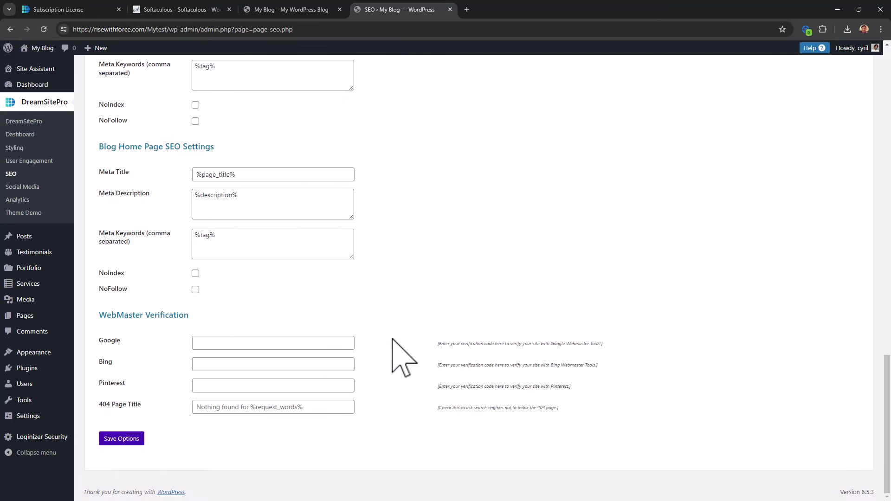
middle_click(372, 304)
scroll(372, 304, "up", 20)
Step: Review the remaining SEO settings, then go through Social Media to the Analytics settings
left_click(146, 237)
scroll(126, 181, "down", 2)
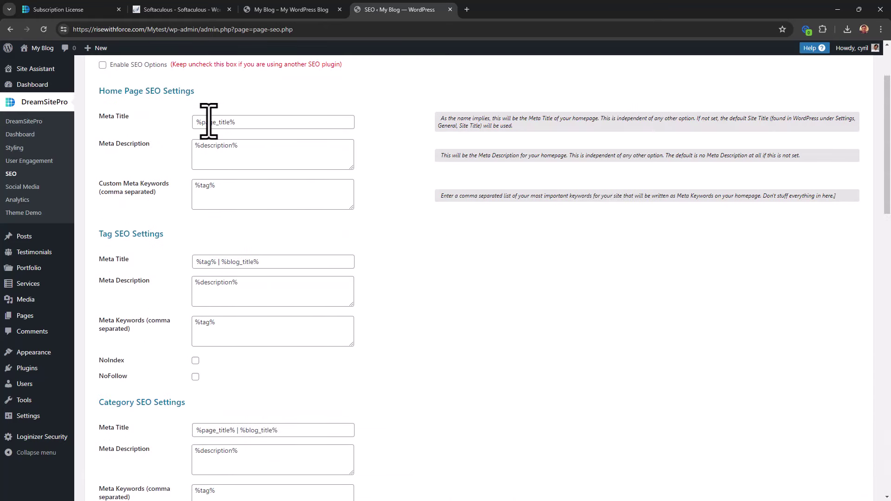
scroll(174, 292, "down", 8)
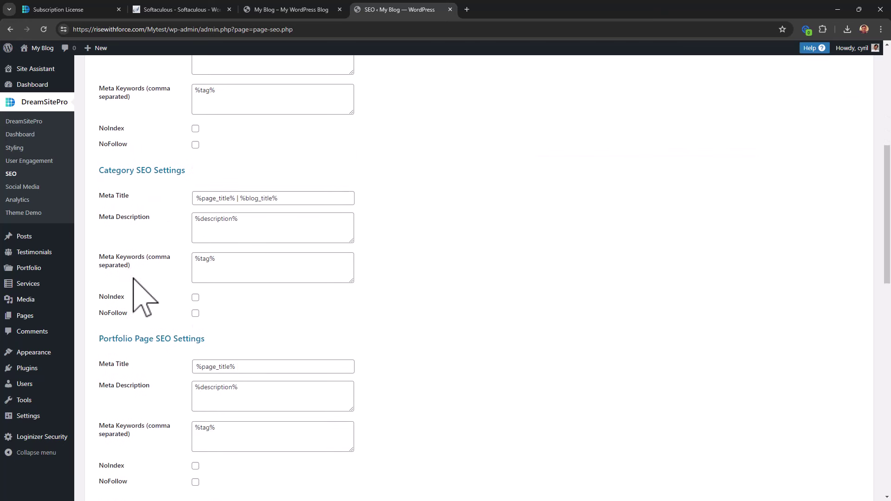
scroll(125, 274, "down", 2)
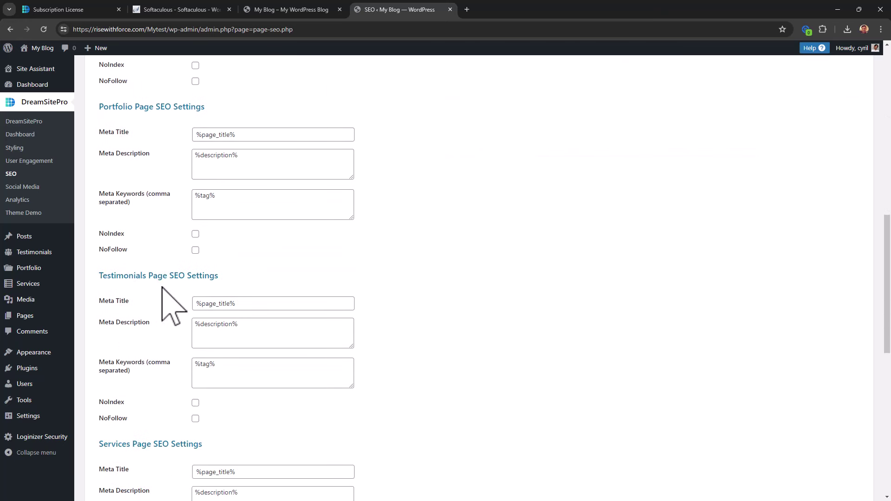
scroll(162, 298, "down", 10)
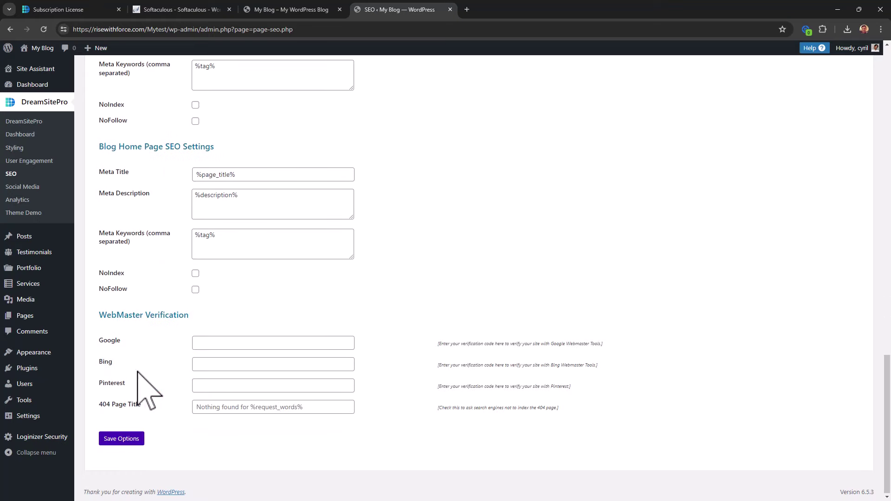
scroll(139, 343, "up", 13)
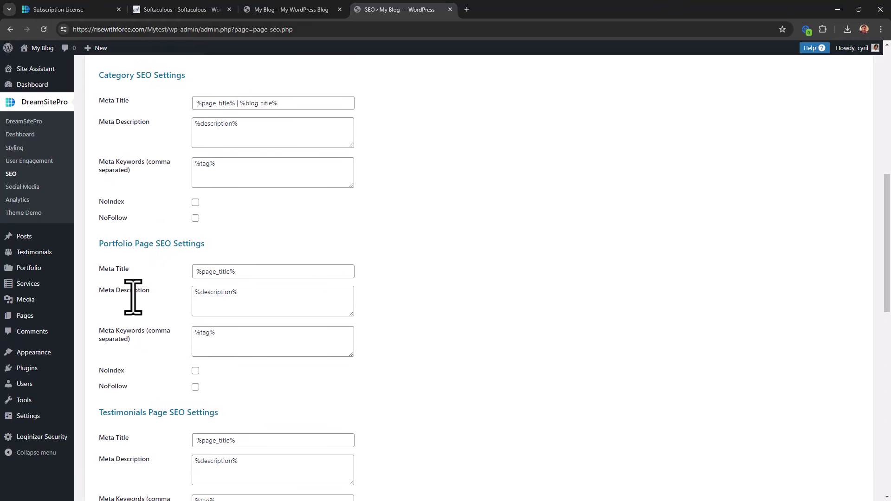
scroll(135, 300, "up", 9)
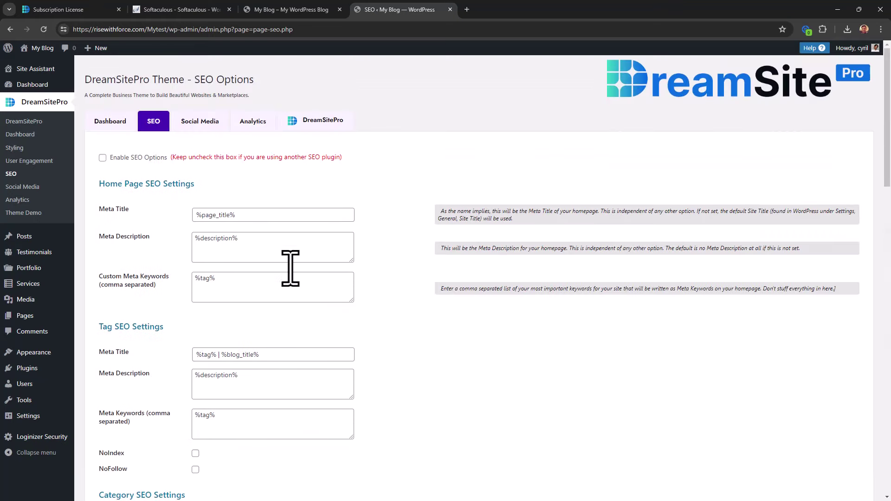
left_click(204, 124)
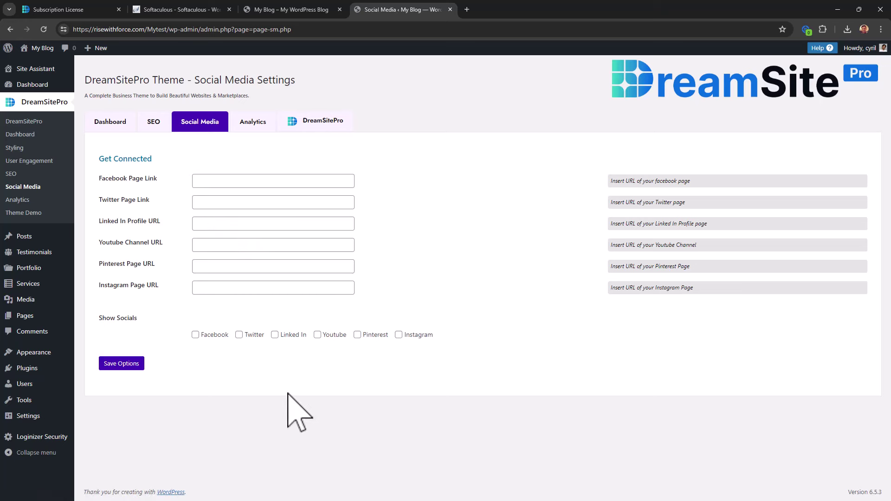
left_click(256, 126)
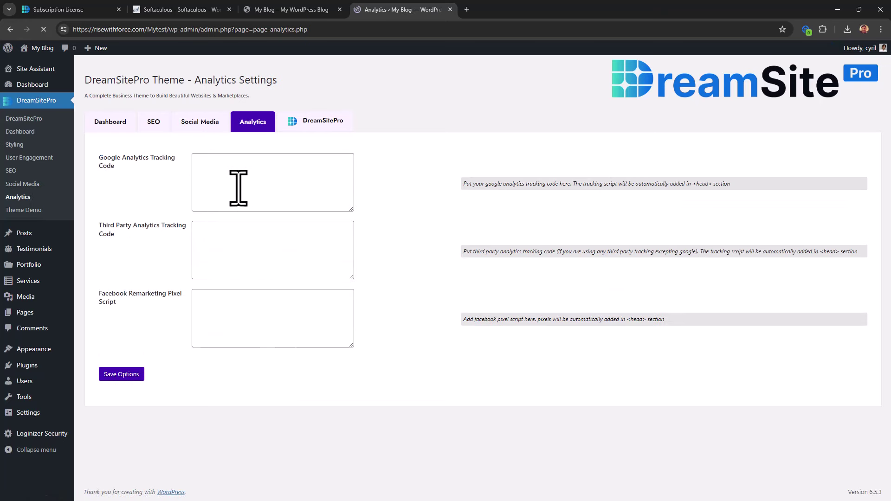
Step: Open the DreamSitePro theme chooser and browse the theme grid
left_click(111, 124)
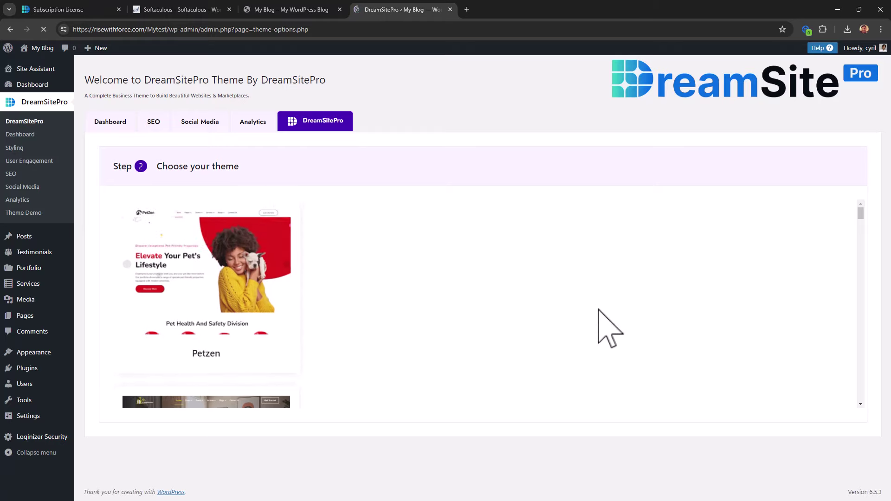
scroll(594, 330, "down", 5)
scroll(596, 330, "up", 4)
scroll(599, 327, "up", 2)
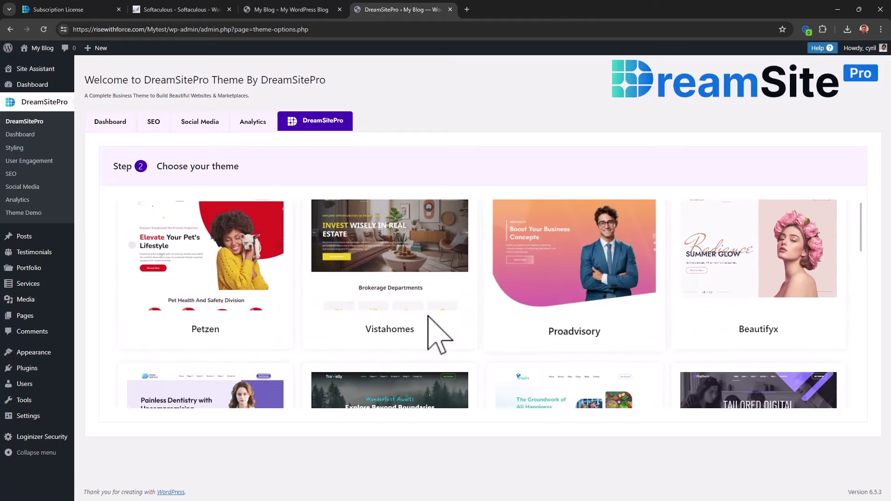
scroll(761, 343, "down", 9)
scroll(278, 302, "up", 4)
scroll(737, 355, "down", 4)
scroll(218, 310, "down", 1)
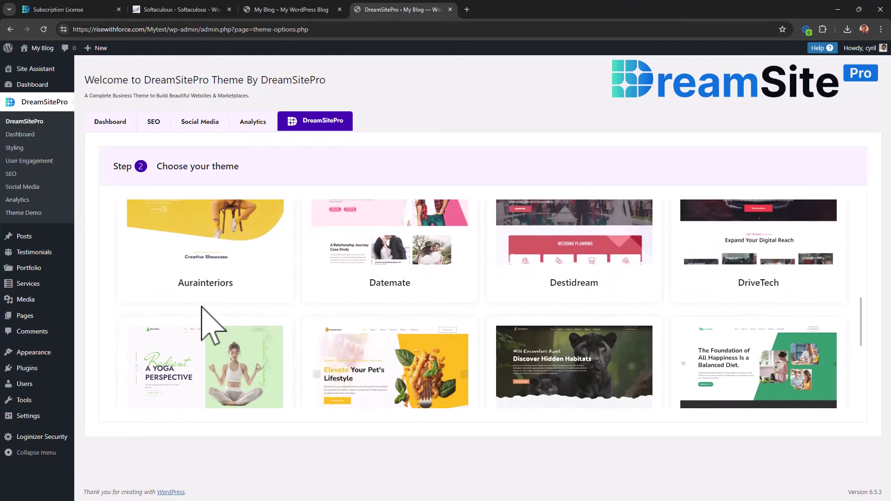
scroll(255, 314, "down", 4)
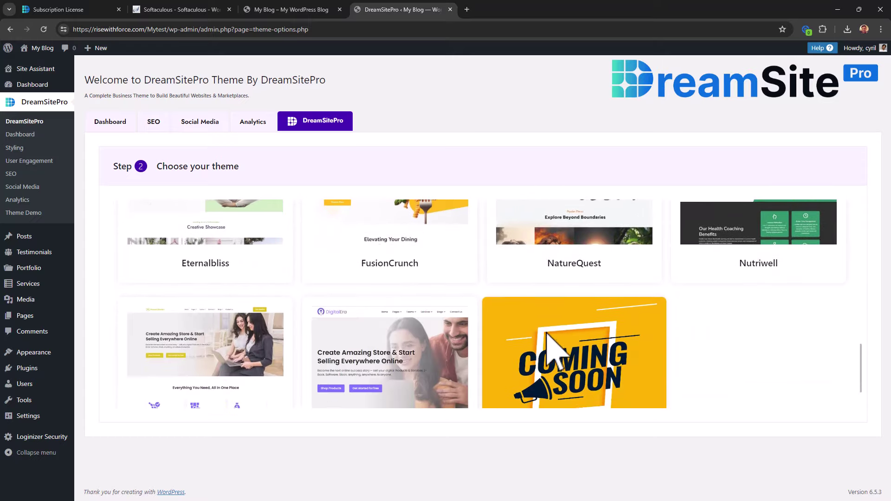
scroll(742, 378, "up", 9)
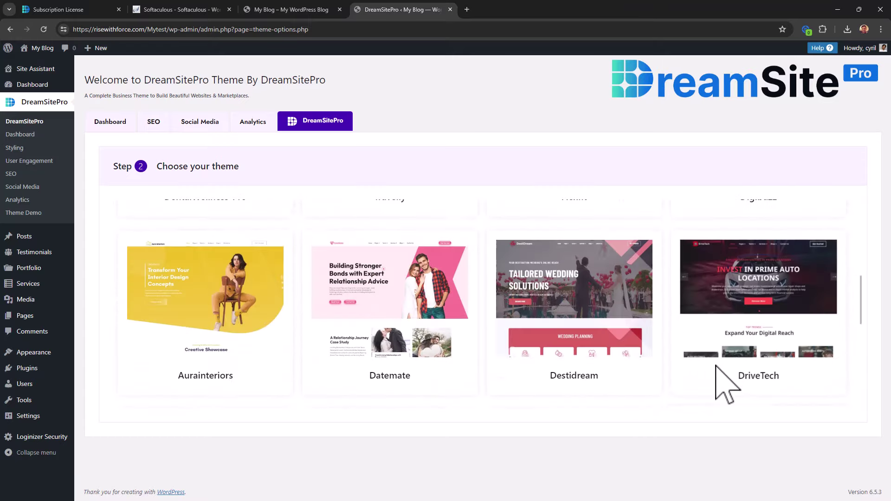
scroll(448, 342, "up", 2)
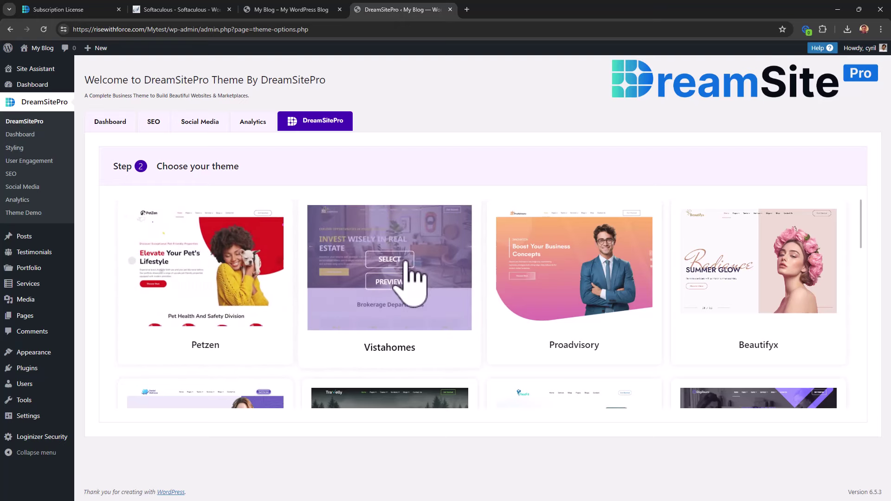
Step: Preview the Vistahomes theme, close the preview, and select Vistahomes
left_click(402, 280)
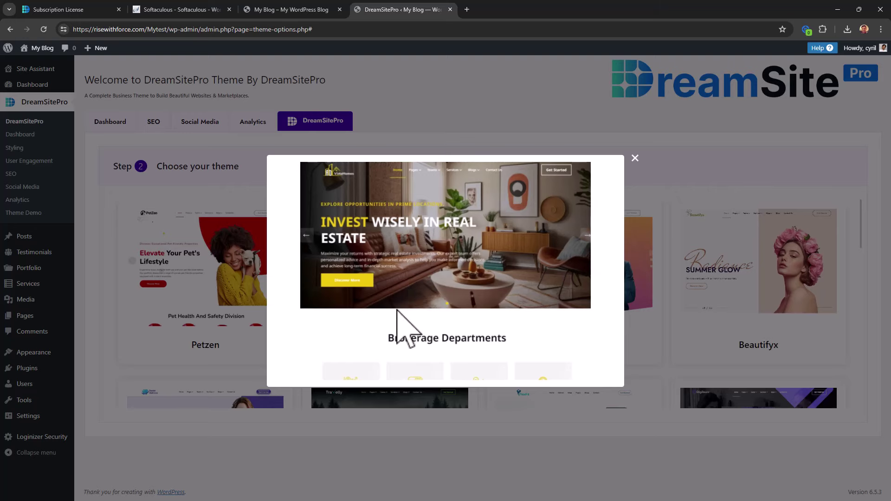
left_click(635, 158)
left_click(398, 278)
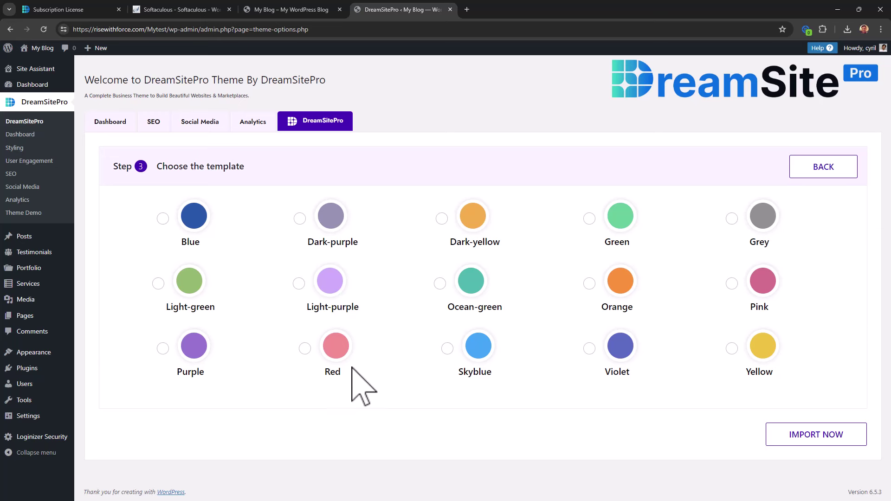
Step: Import Vistahomes with the Blue colour template and reload the blog's front page
left_click(163, 219)
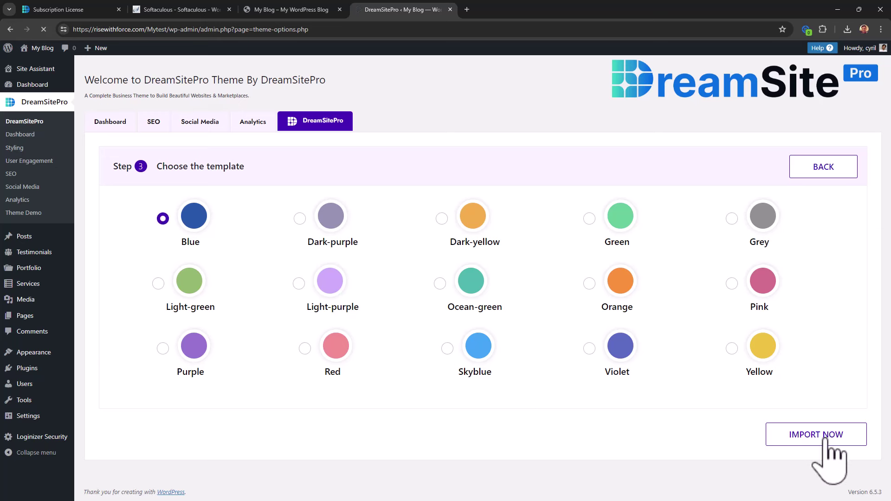
left_click(826, 439)
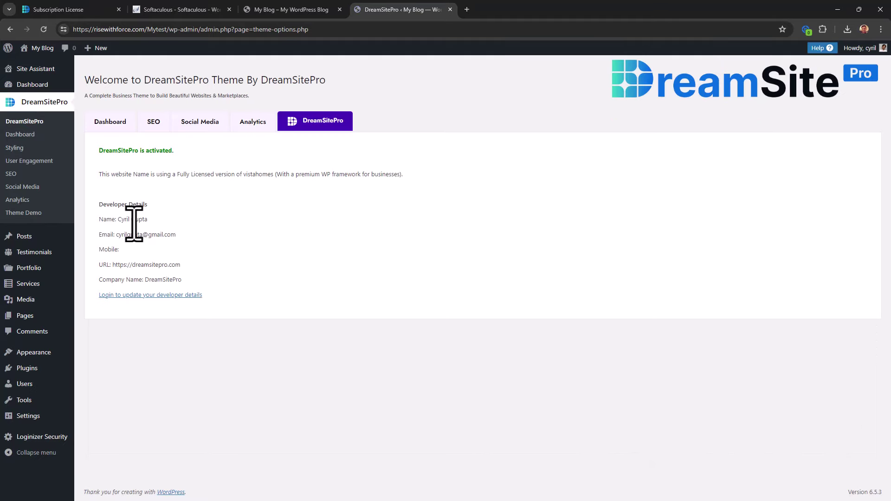
left_click_drag(130, 179, 309, 208)
left_click(80, 157)
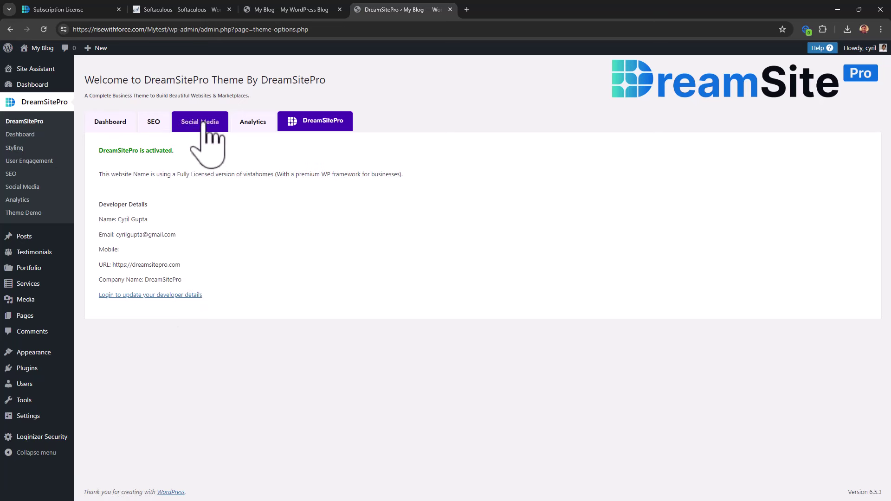
left_click(278, 10)
left_click(45, 30)
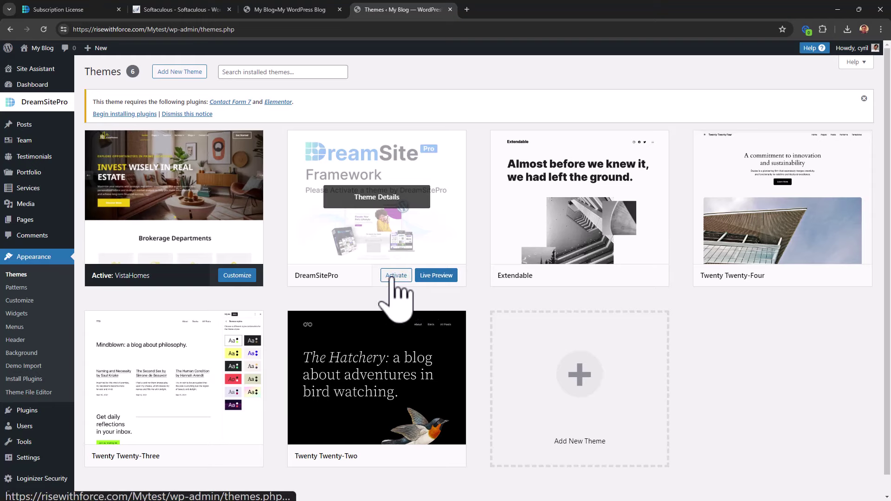
Step: Activate the DreamSitePro theme on the Themes page and switch to the blog tab
left_click(396, 275)
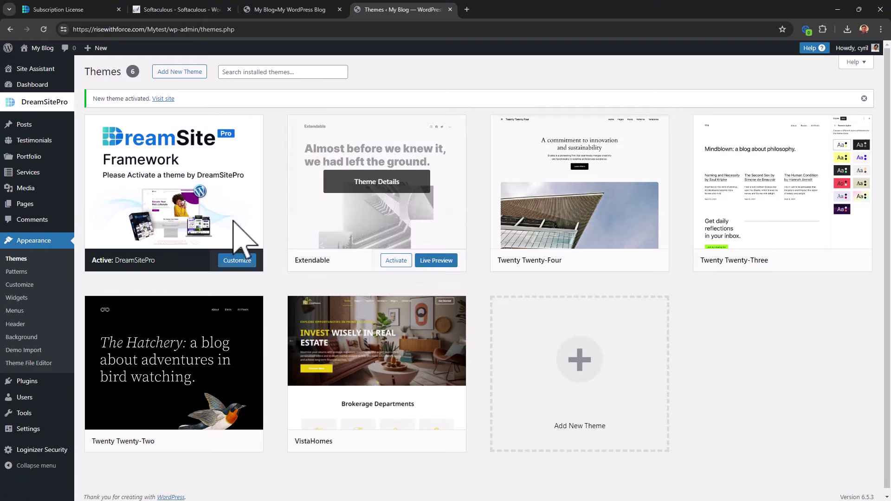
left_click(283, 10)
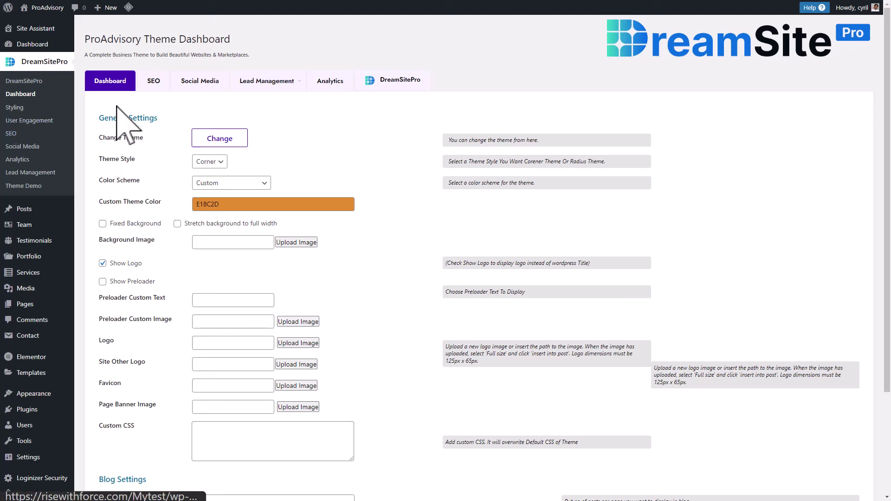
Step: Run the ProAdvisory demo import from Theme Demo until Success, then start a new tab
left_click(45, 188)
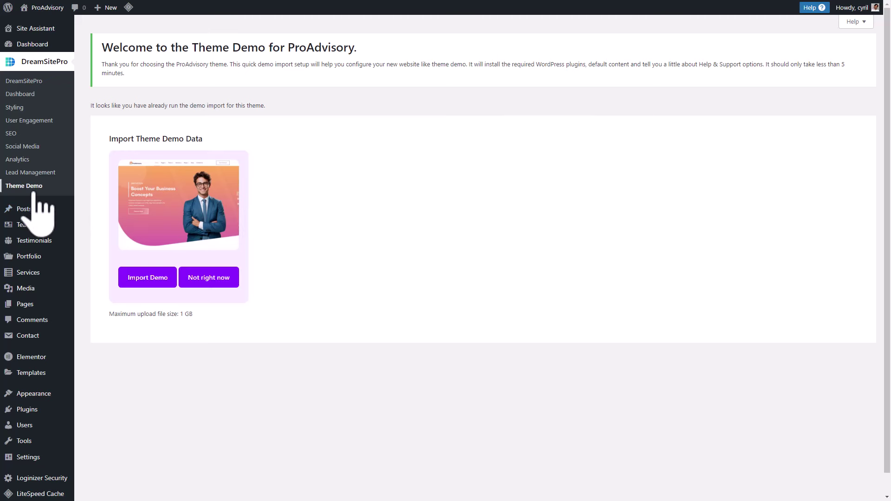
left_click(148, 280)
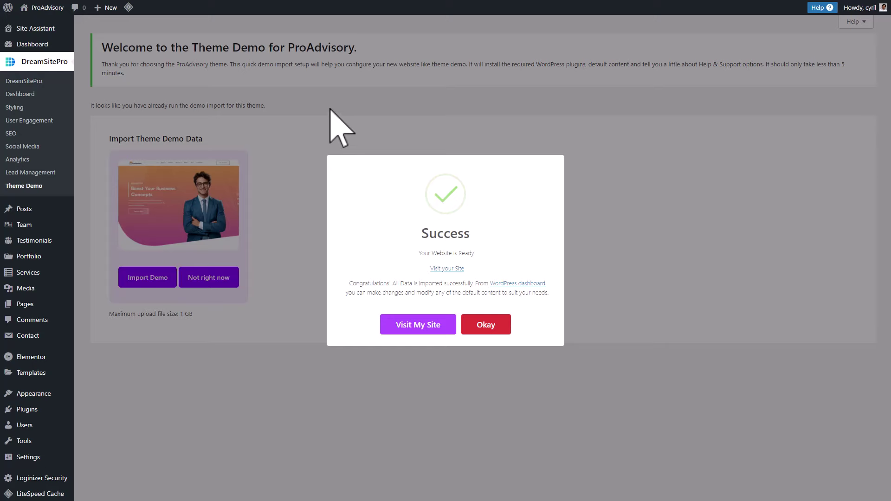
key("ctrl+t")
Step: Load the test site's ProAdvisory home page and scroll down it
type("r")
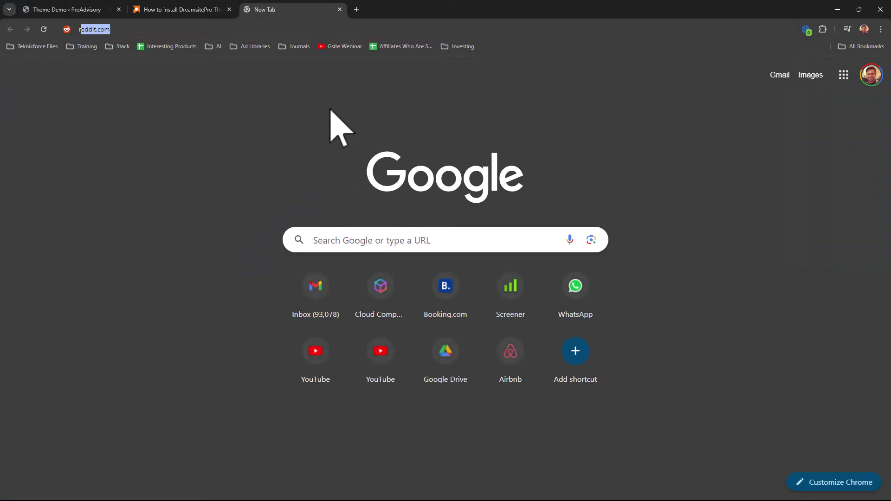
type("ise")
key("Return")
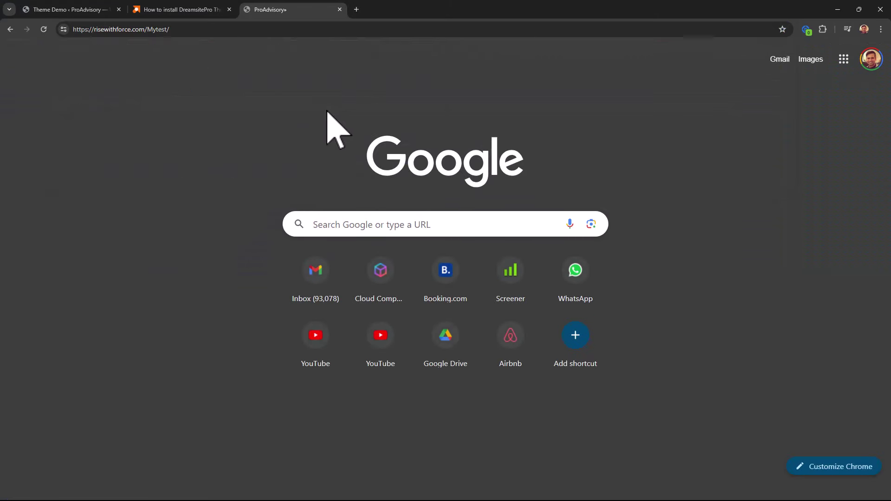
scroll(203, 193, "down", 10)
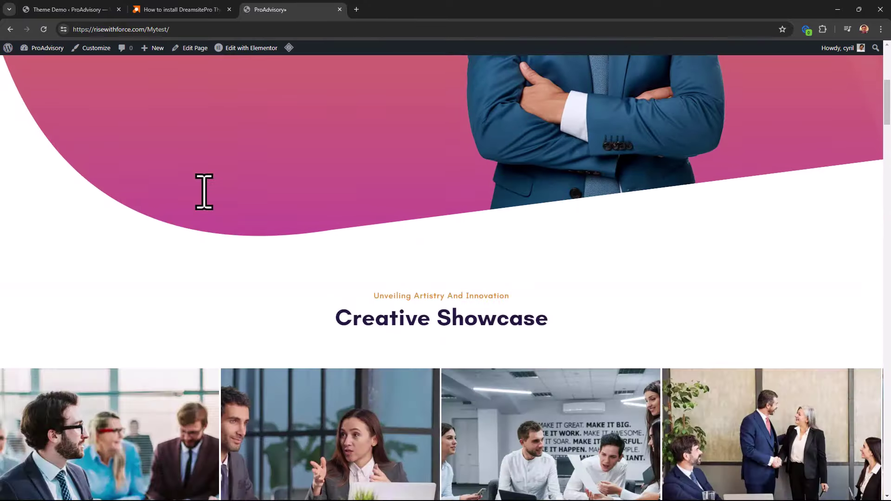
scroll(422, 284, "down", 8)
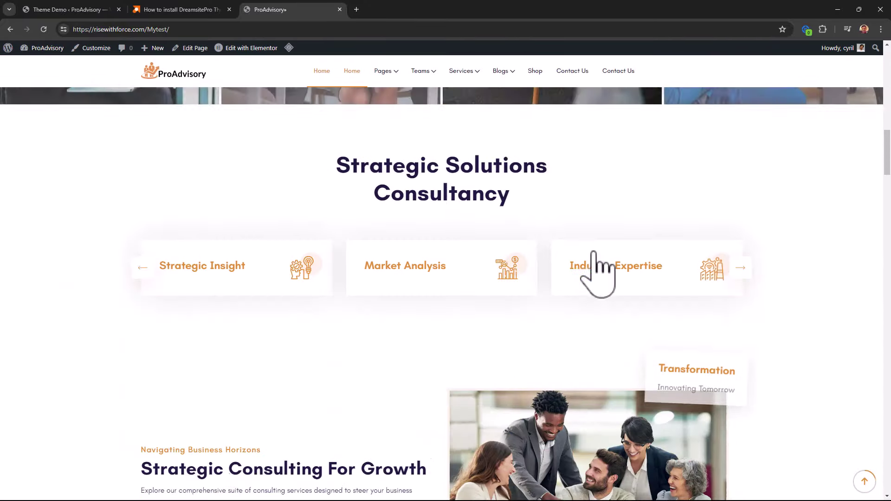
Step: Visit the About Us and Contact Us pages, then return to the Theme Demo admin
left_click(389, 70)
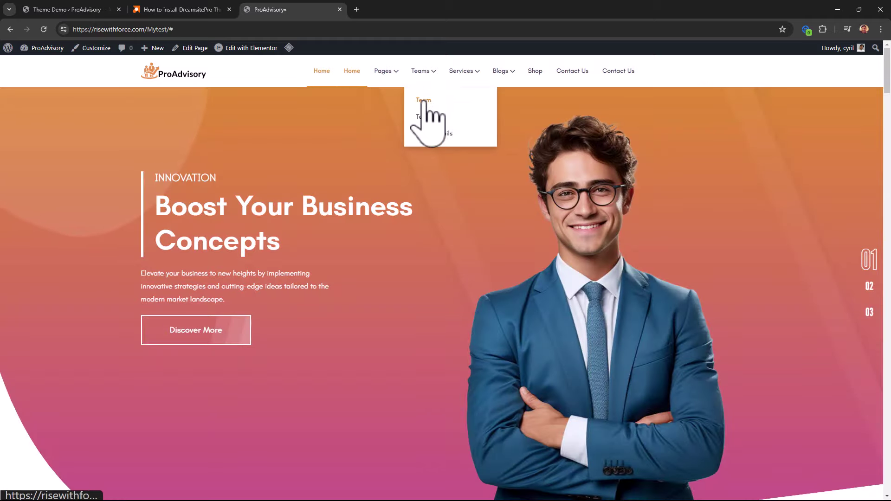
left_click(394, 117)
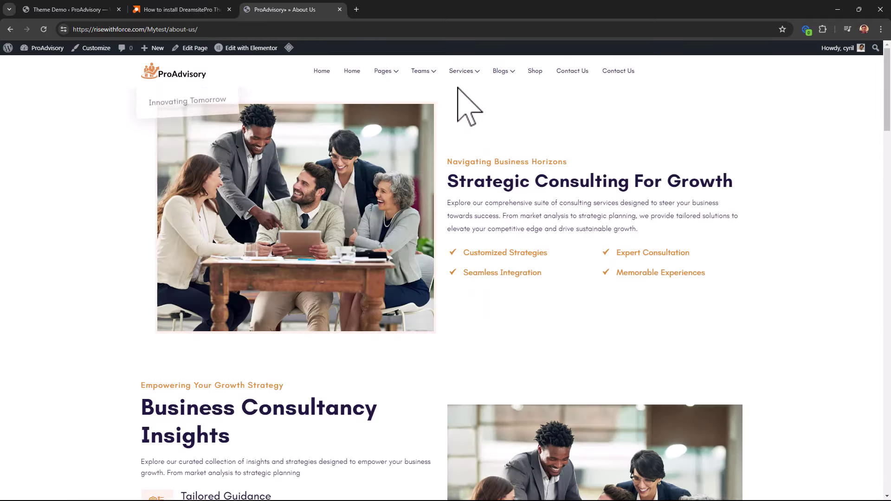
left_click(461, 72)
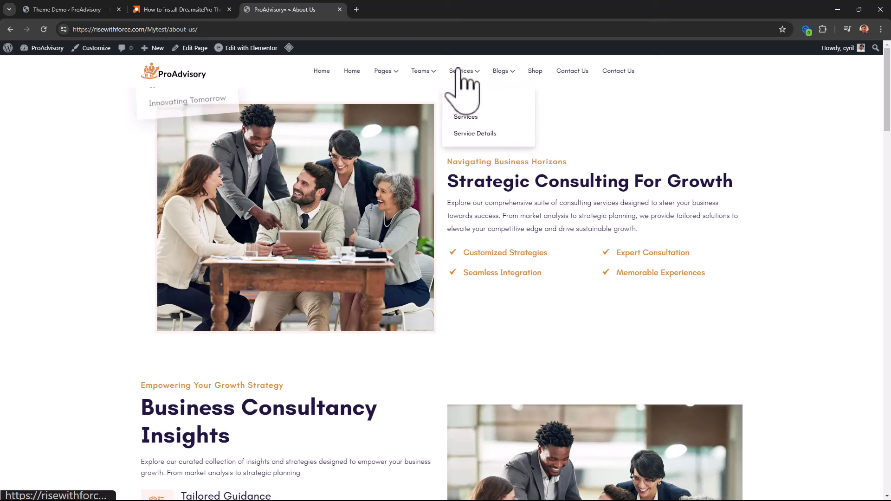
left_click(628, 72)
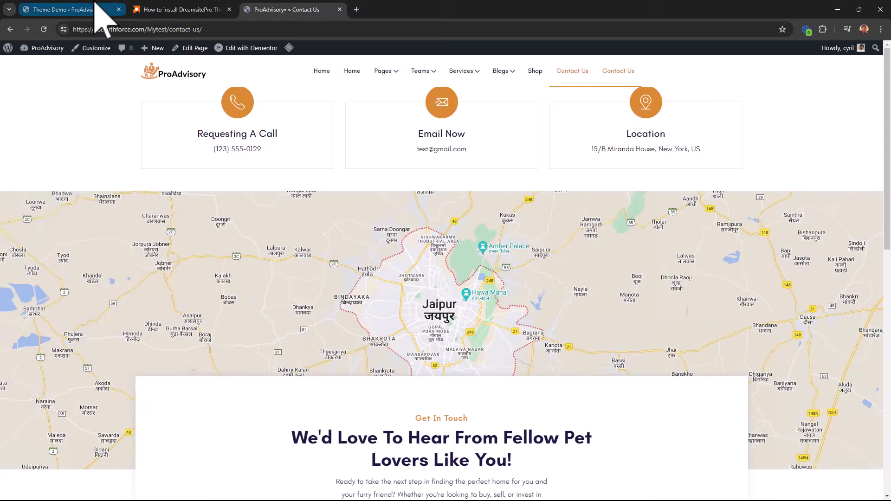
left_click(96, 9)
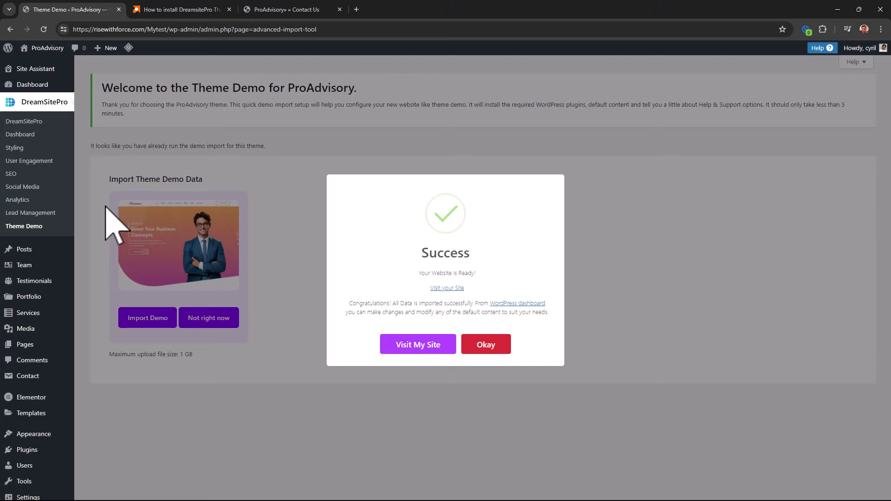
Step: Dismiss the import success message and glance at the live Contact Us page
left_click(486, 349)
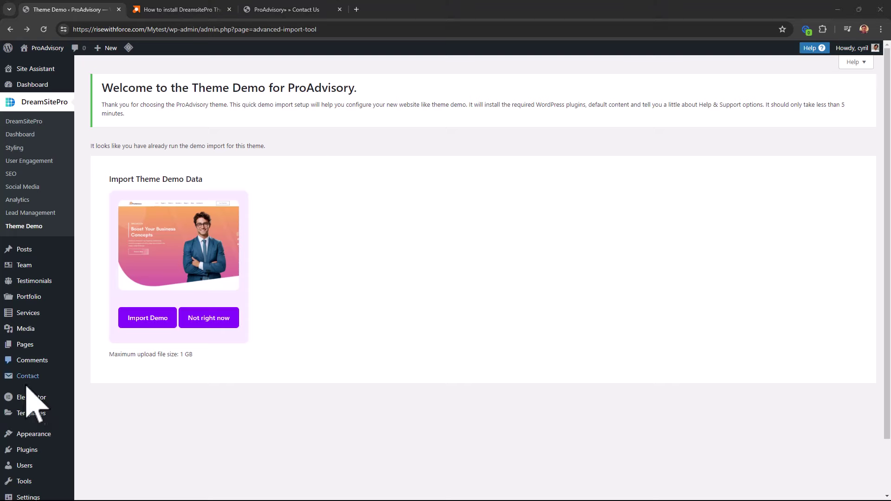
left_click(284, 8)
left_click(21, 9)
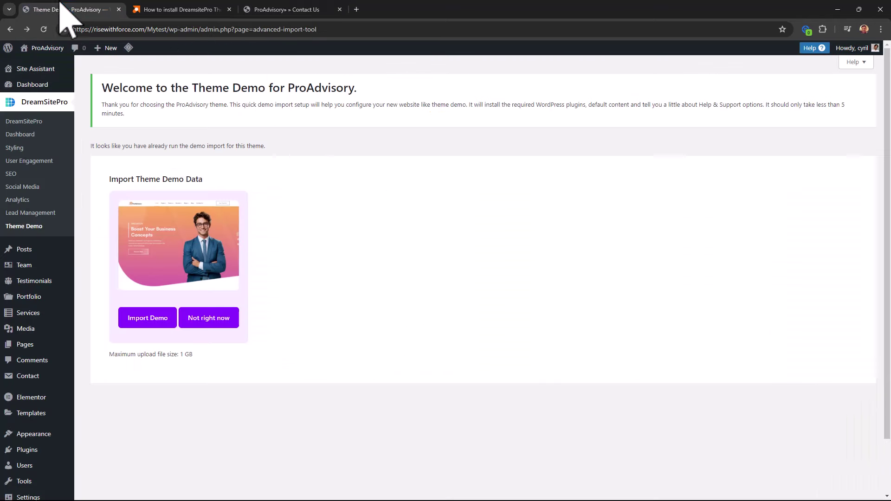
Step: Review the Pages list and the About Us editor, then open DreamSitePro theme options
left_click(34, 346)
scroll(186, 241, "down", 4)
scroll(185, 325, "up", 4)
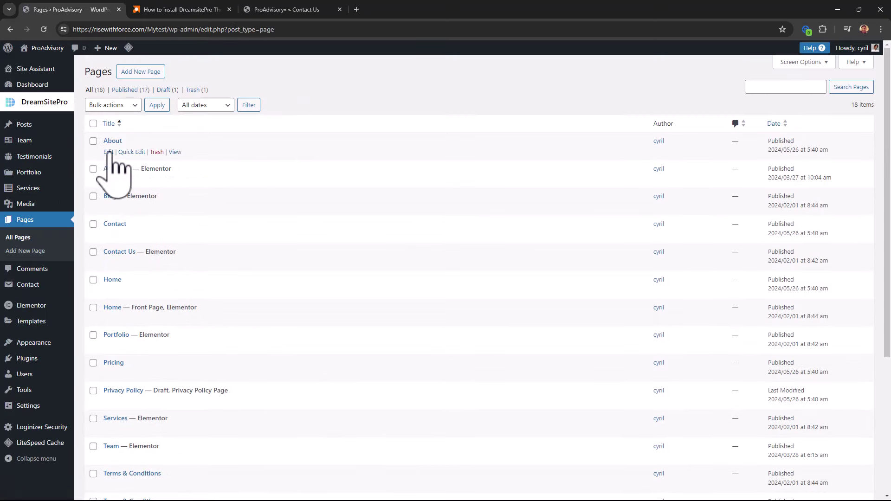
left_click_drag(109, 152, 112, 183)
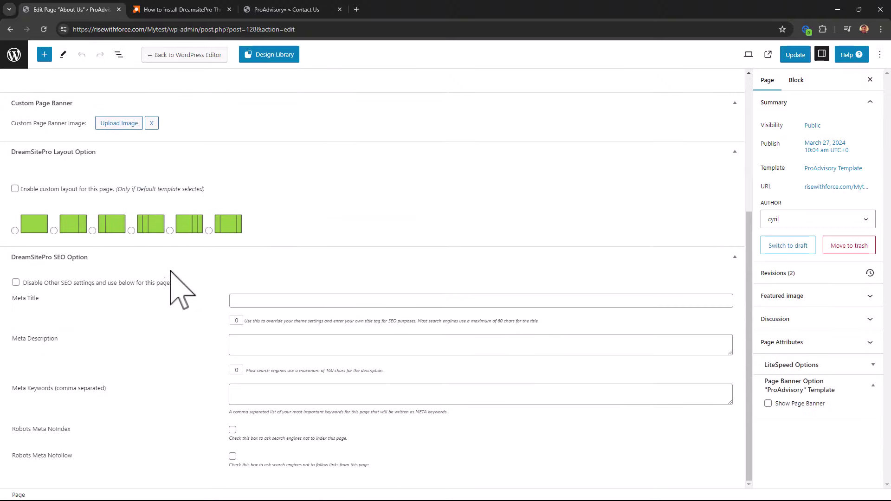
left_click(10, 29)
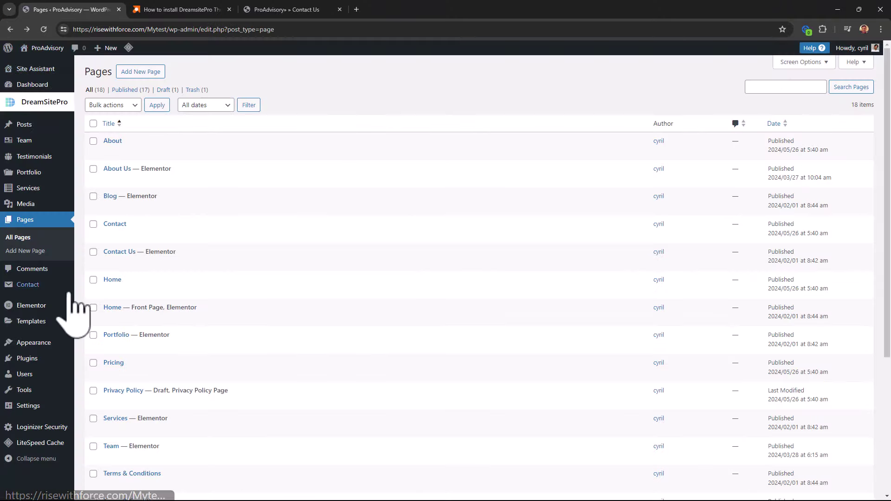
left_click(108, 180)
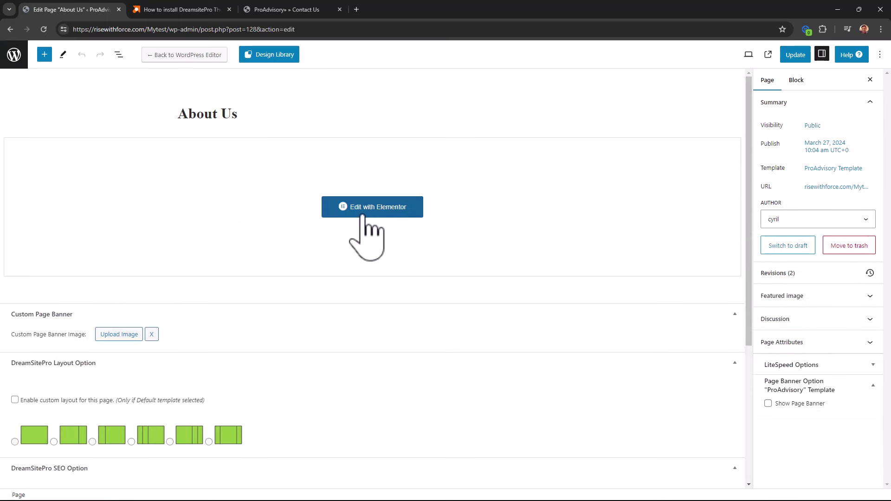
left_click(8, 30)
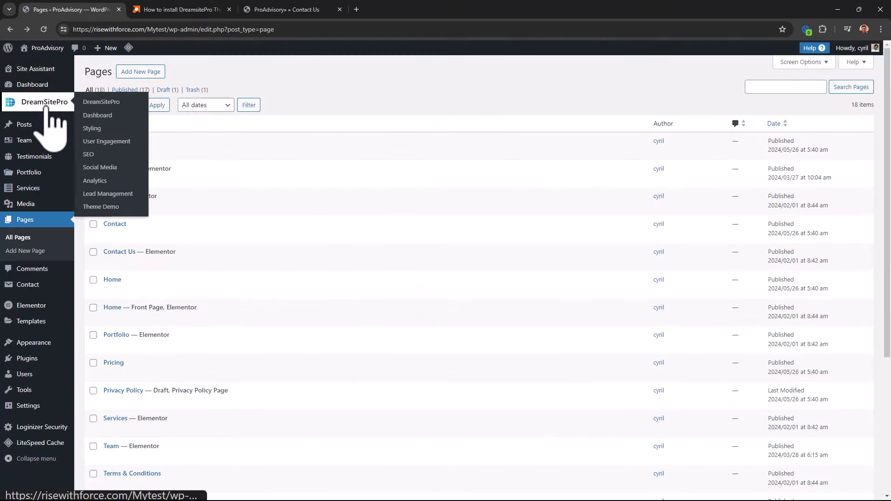
left_click(47, 106)
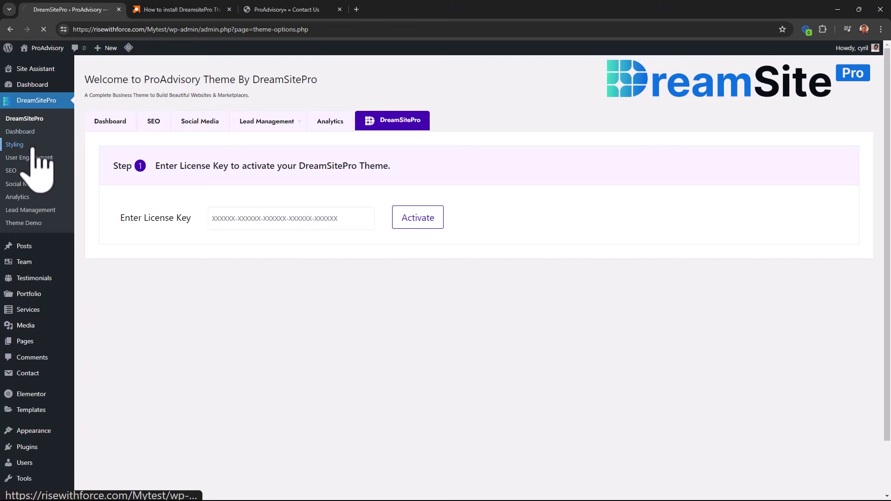
Step: Check the header button fields and SEO options, then go to Lead Management Basic Settings
left_click(225, 159)
triple_click(229, 182)
left_click(154, 122)
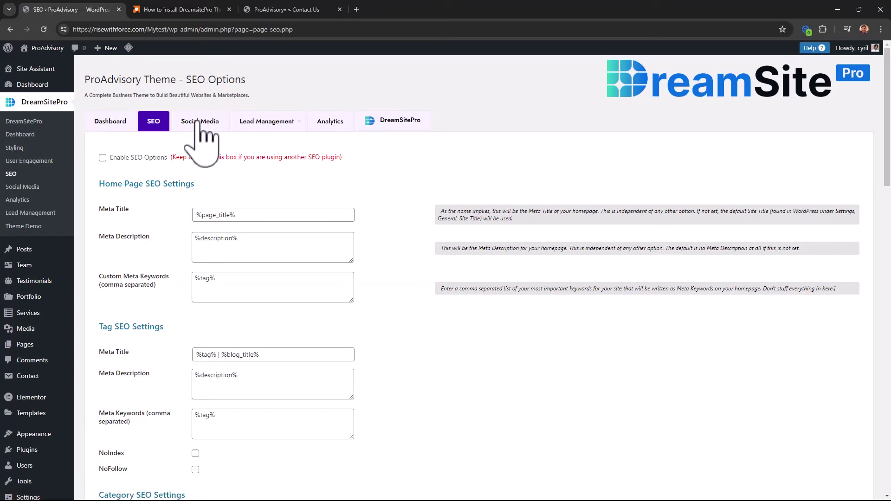
scroll(214, 260, "down", 4)
scroll(241, 223, "up", 4)
mouse_move(272, 129)
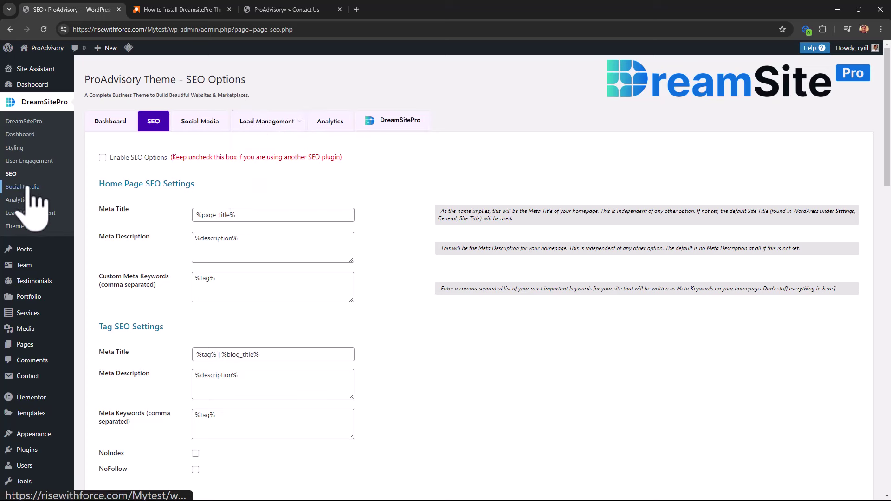
left_click(44, 213)
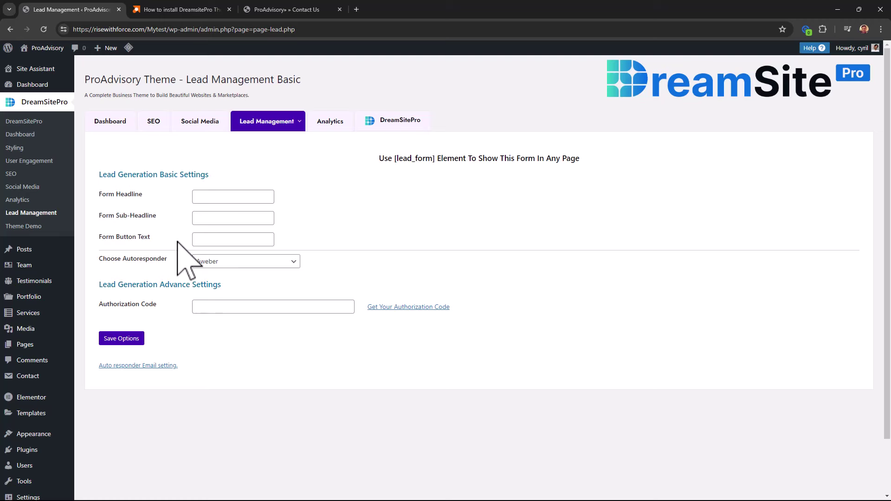
Step: Inspect the lead form fields and the autoresponder list, leaving Aweber selected
left_click(216, 240)
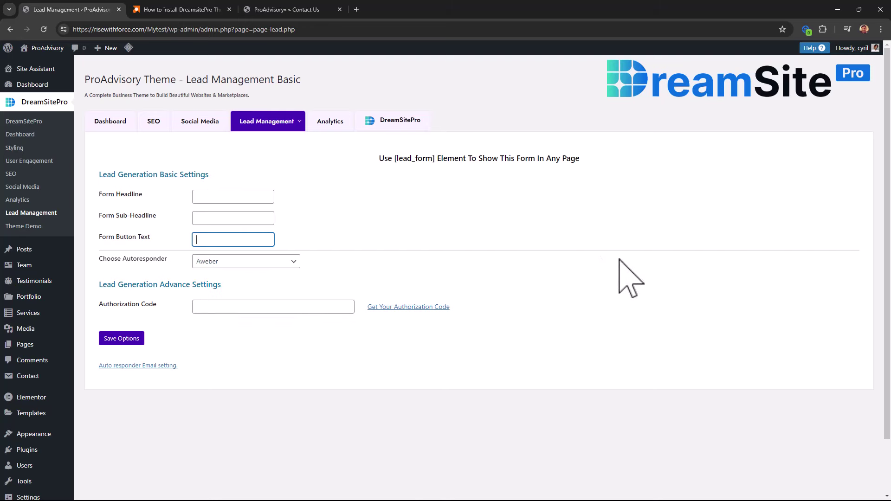
left_click(246, 261)
left_click(325, 272)
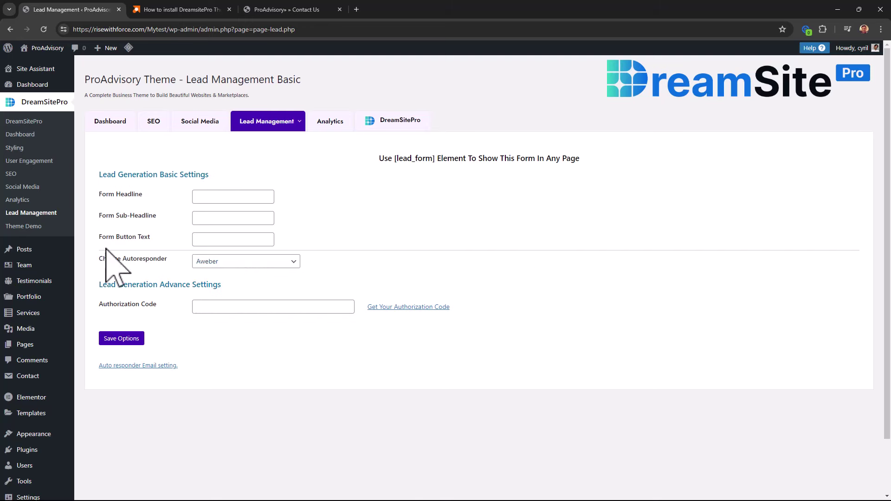
left_click(218, 261)
left_click(285, 369)
left_click(244, 306)
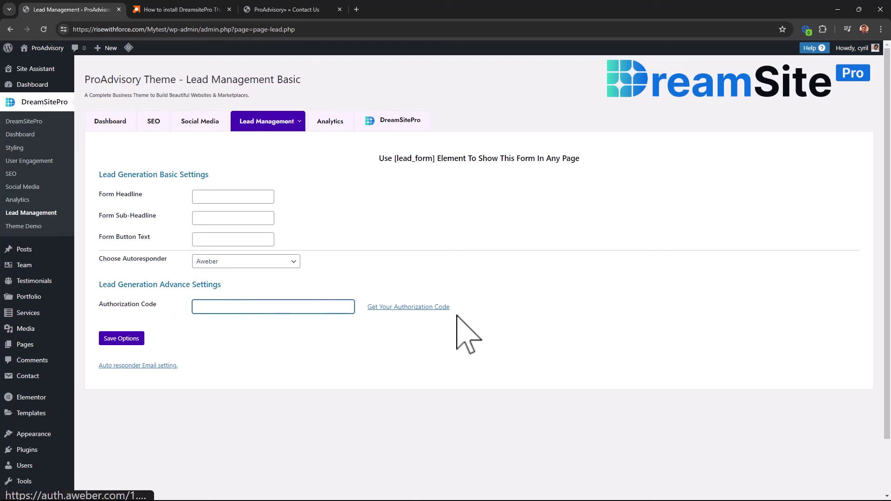
Step: Switch the autoresponder to Getresponse and back to Aweber, then go to Theme Demo
left_click(224, 262)
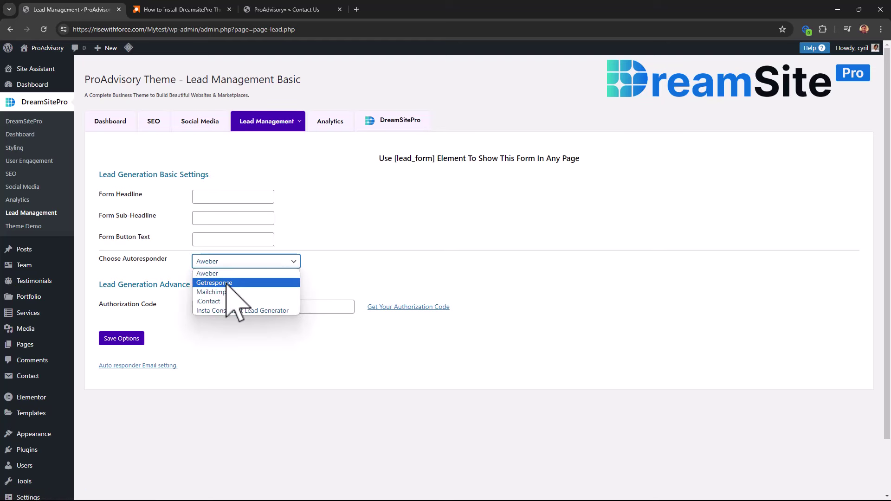
left_click(228, 283)
left_click(242, 262)
left_click(232, 274)
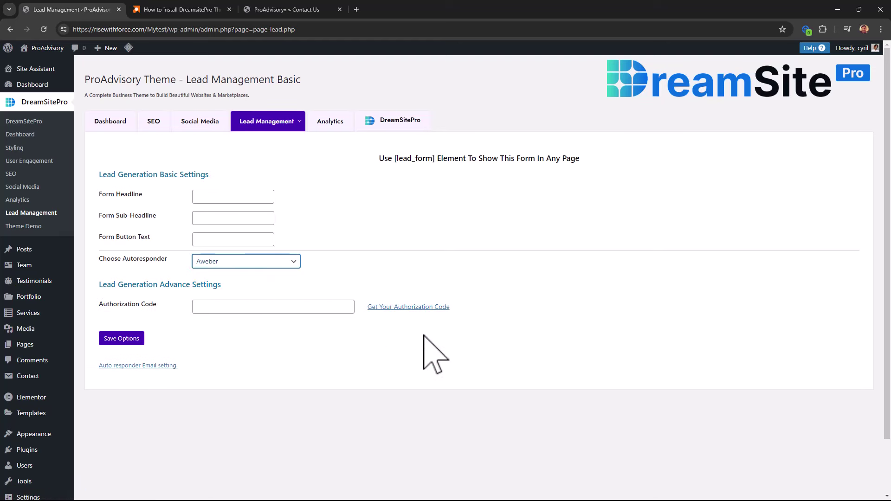
left_click(28, 227)
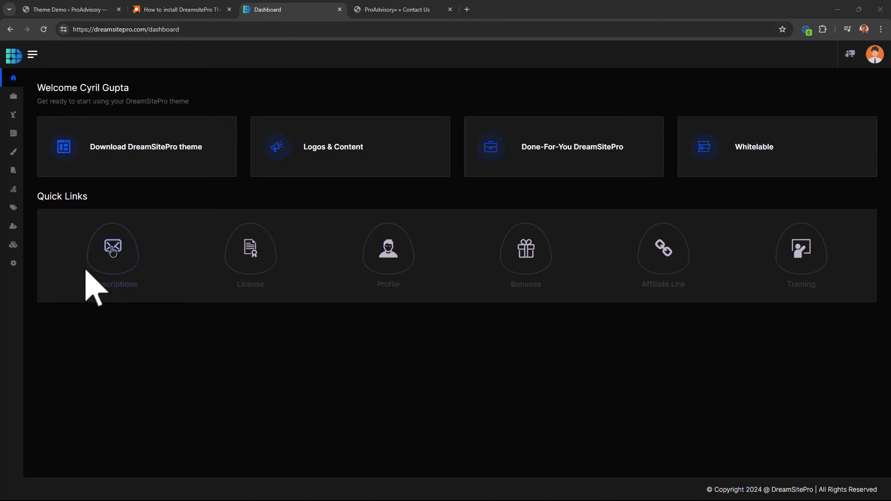
Step: Expand the side menu of the DreamSitePro member dashboard in its own tab
mouse_move(13, 226)
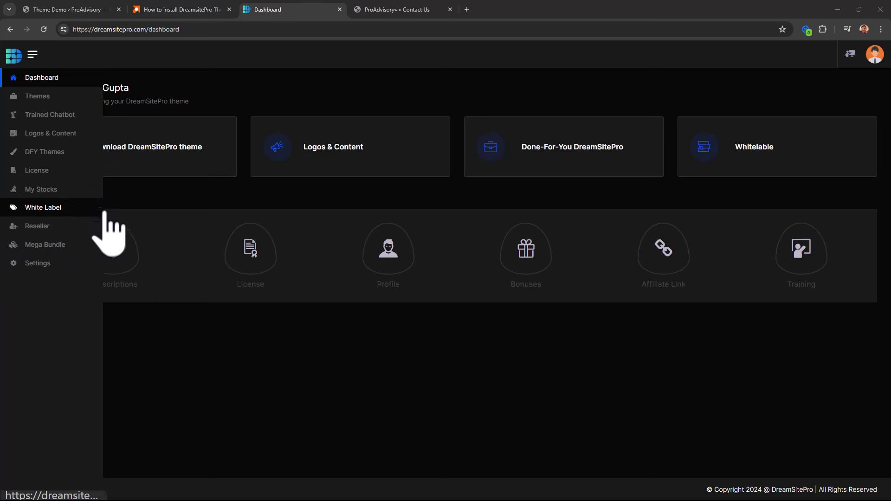
Step: Close the 'How to install DreamSitePro' video tab, leaving the ProAdvisory Theme Demo page showing
left_click(199, 7)
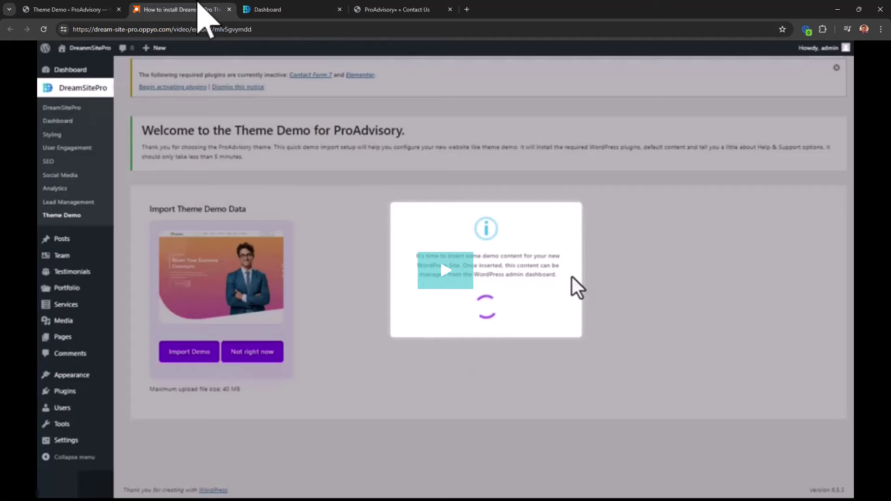
left_click(283, 9)
left_click(215, 10)
middle_click(135, 8)
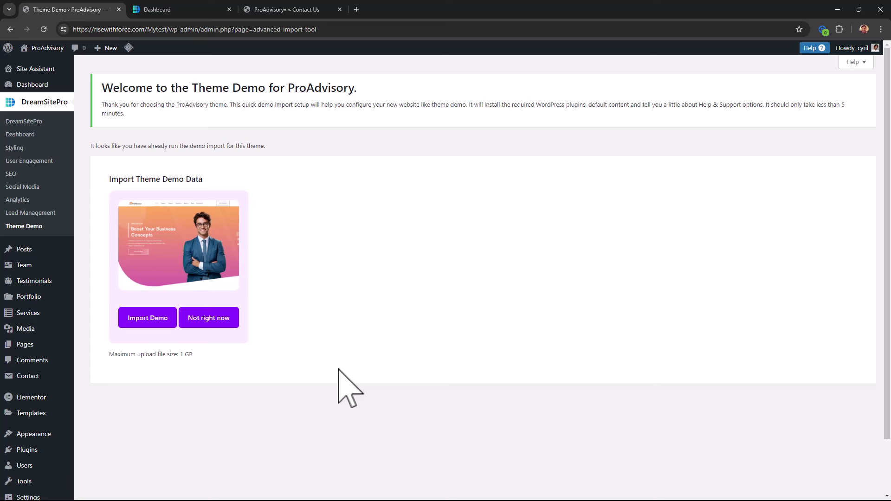
Step: Load teknikforcerewards.in in a new browser tab
key("ctrl+t")
type("teknikforce.com")
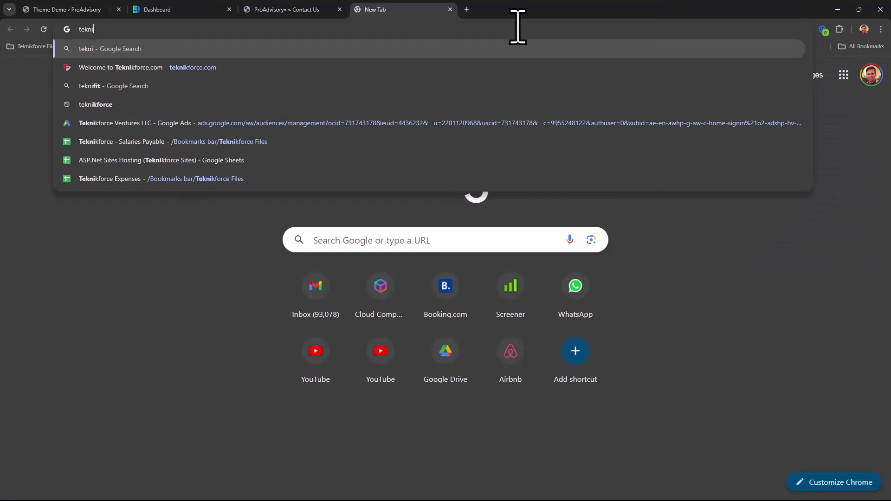
key("BackSpace")
key("BackSpace")
key("BackSpace")
key("BackSpace")
type("re")
key("Return")
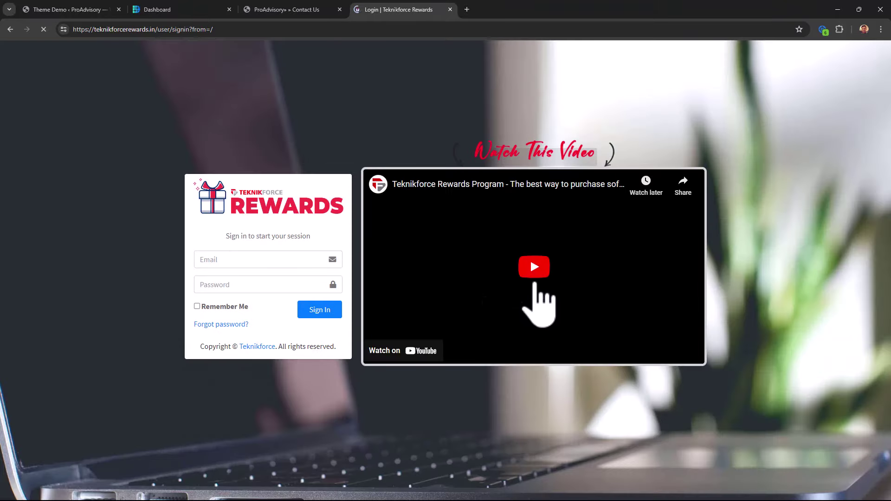
Step: Play the rewards introduction video, skipping ahead through 1:13, 1:27 and 1:58 to about 2:05
left_click(533, 265)
left_click(485, 345)
left_click_drag(461, 346, 510, 344)
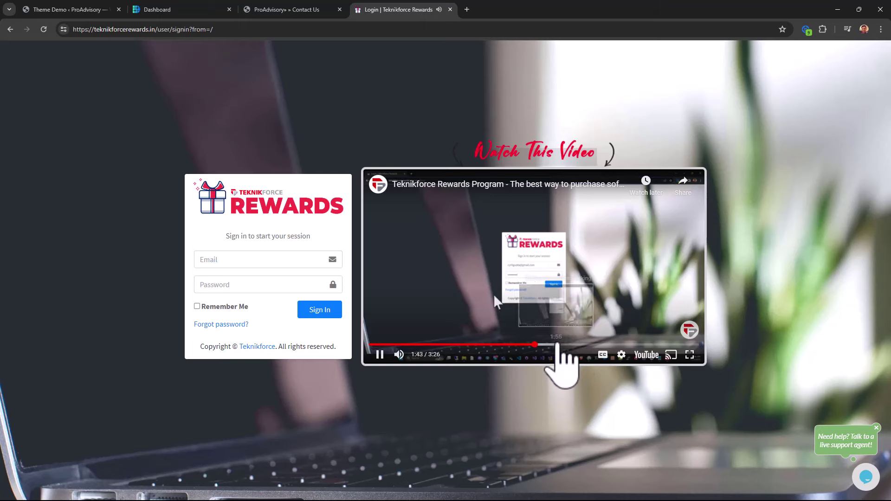
left_click(560, 346)
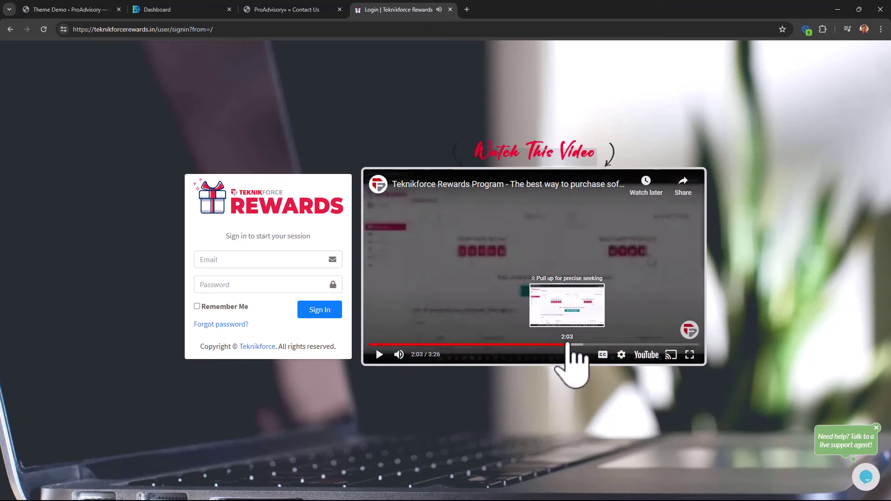
left_click(570, 345)
Step: Pause the introduction video and open the VidScribe AI product page from the rewards site
left_click(380, 355)
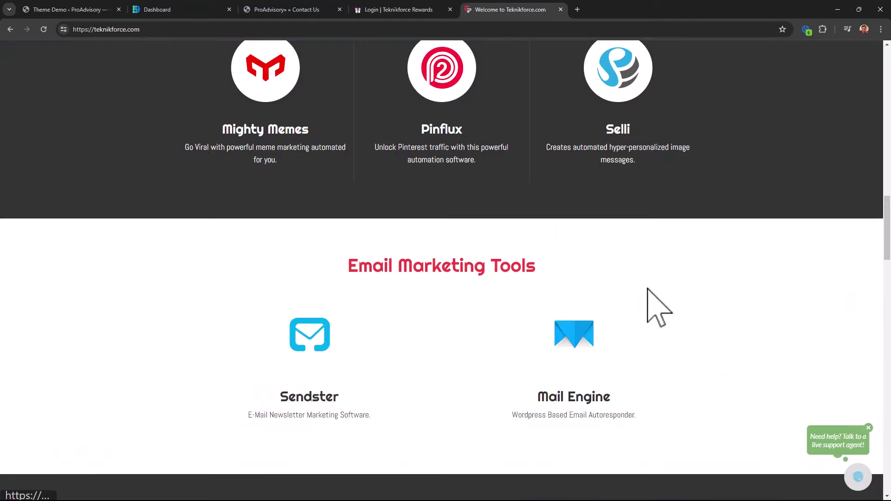
scroll(648, 289, "down", 20)
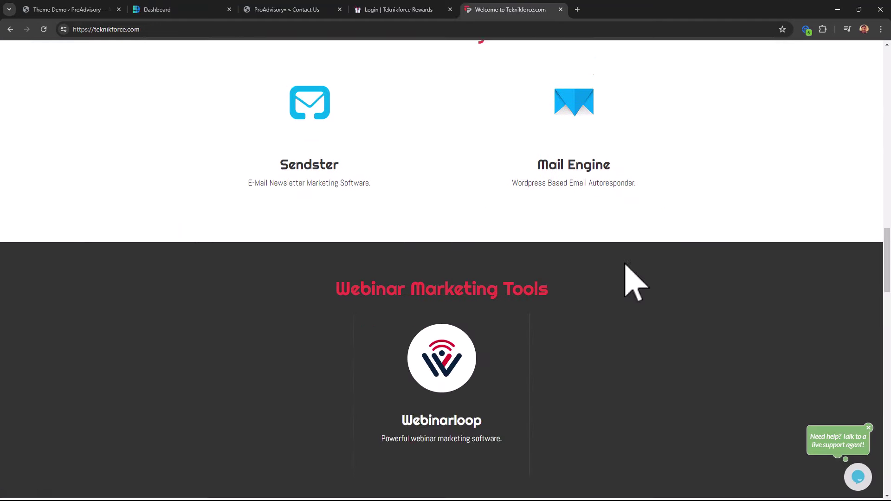
scroll(503, 301, "down", 15)
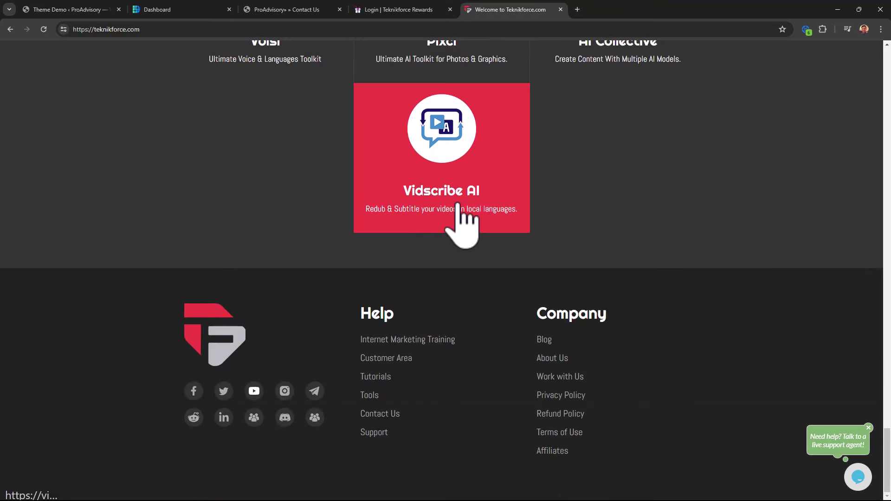
left_click(459, 204)
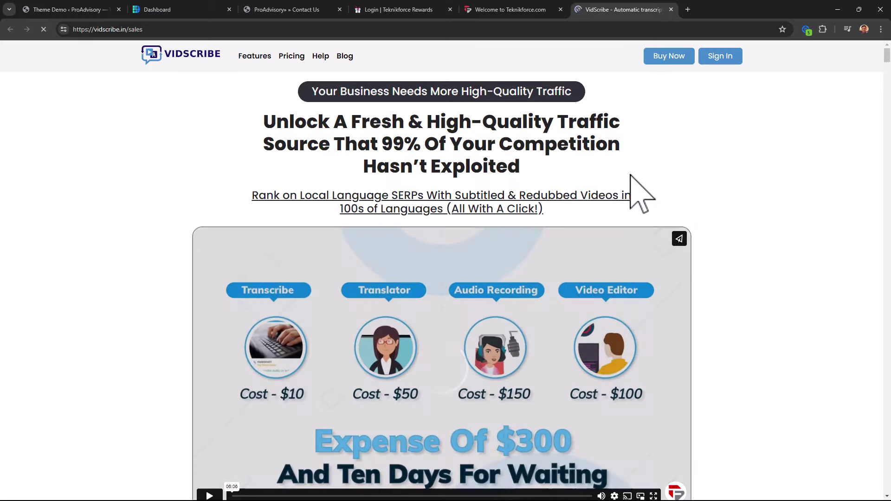
Step: Check VidScribe's pricing, close its tab and return to the Teknikforce Rewards sign-in page
scroll(446, 278, "down", 20)
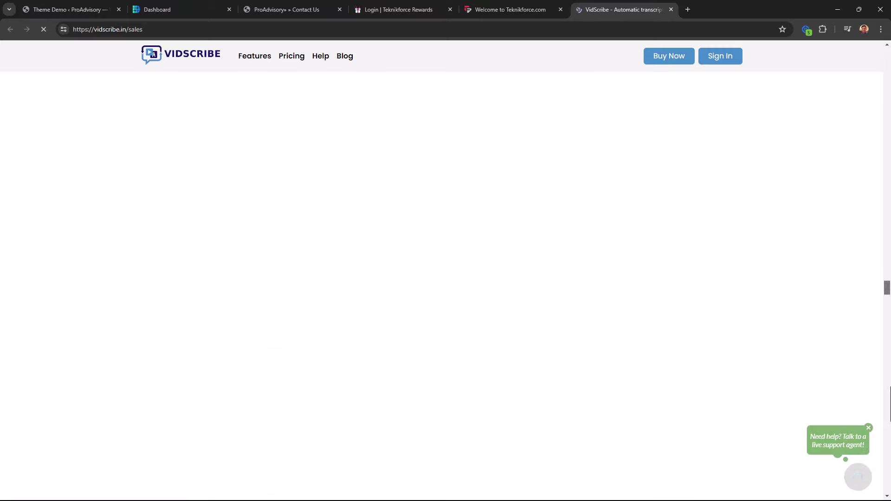
scroll(446, 279, "down", 7)
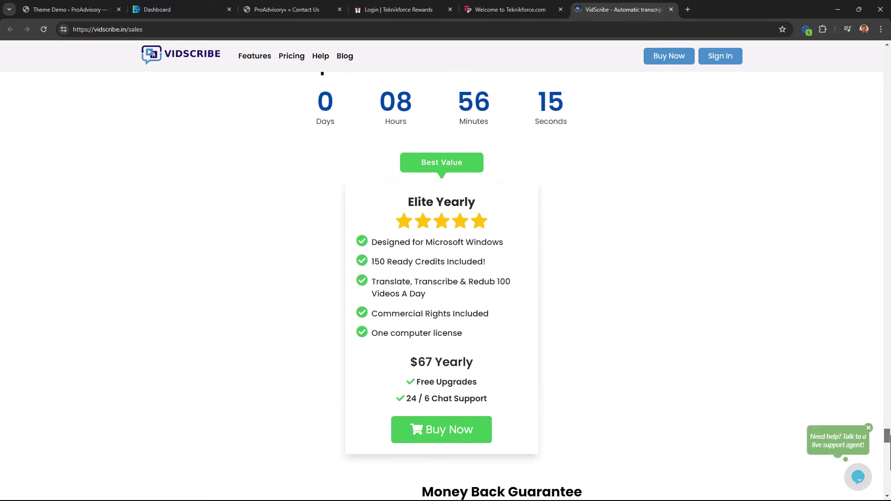
left_click_drag(425, 393, 483, 374)
left_click(483, 375)
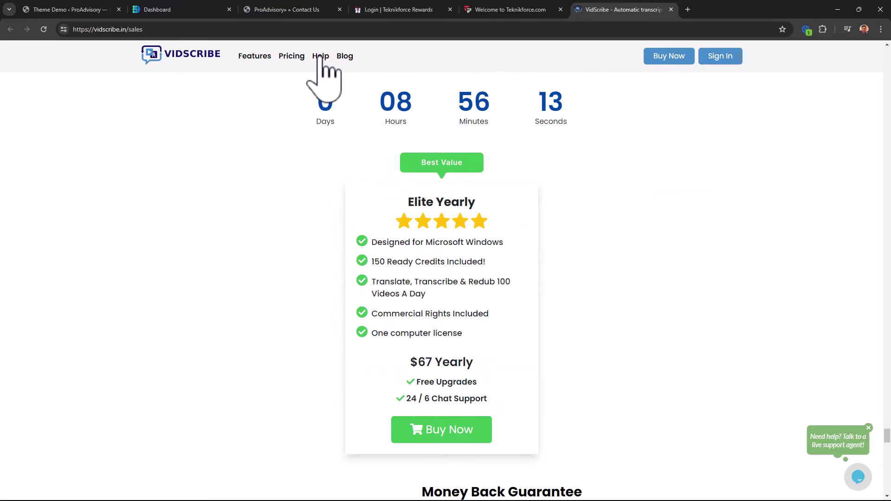
middle_click(617, 9)
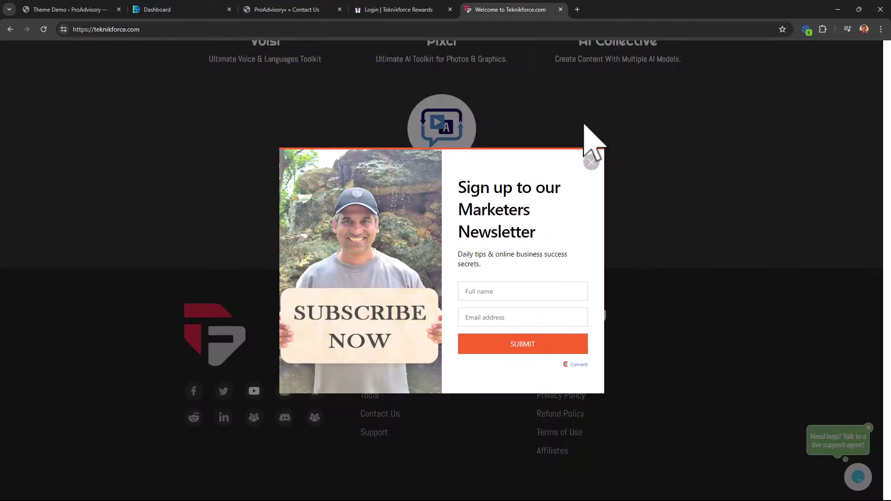
left_click(408, 9)
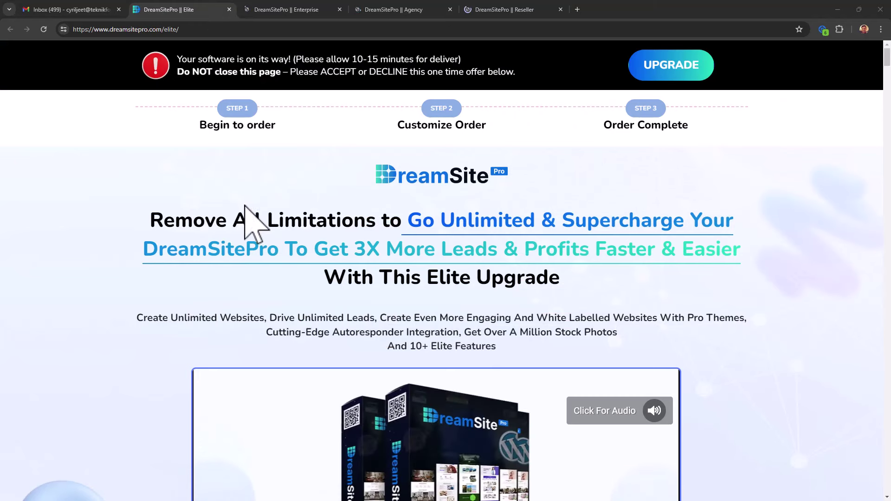
Step: Read the Elite offer's address and headline benefits, highlighting 'Unlimited Websites' in the subtitle
left_click_drag(169, 30, 200, 30)
scroll(394, 216, "down", 1)
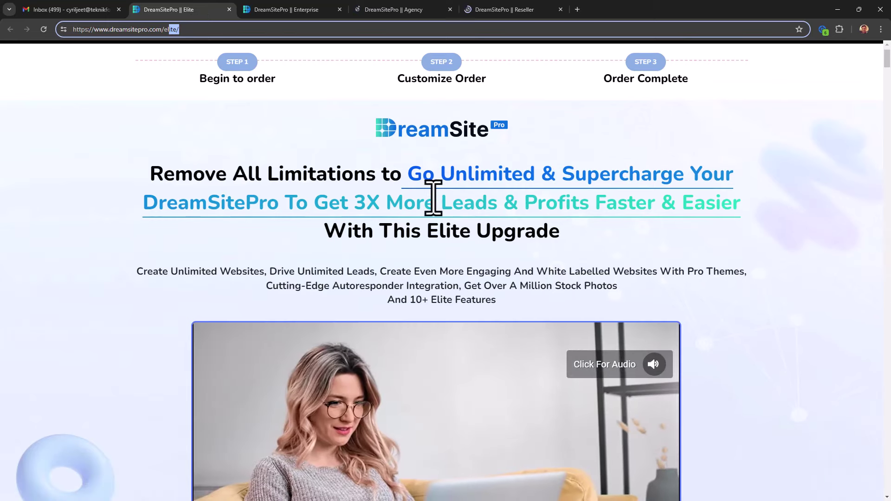
left_click_drag(440, 175, 628, 183)
left_click_drag(341, 203, 618, 205)
scroll(348, 273, "down", 5)
scroll(228, 288, "up", 3)
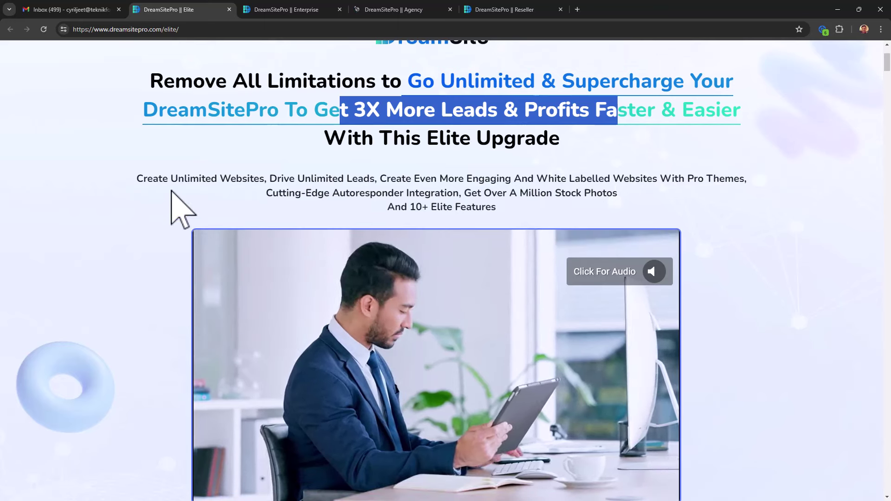
left_click_drag(170, 181, 577, 192)
left_click(362, 184)
Step: Review Elite features like 20+ logo templates, DFY blog posts and 400+ color templates, down to the Unlimited cards
scroll(491, 264, "down", 8)
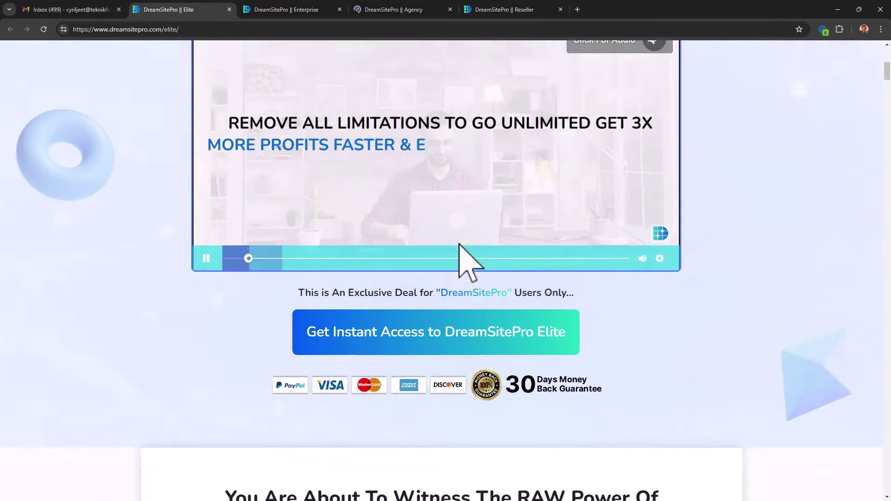
scroll(255, 255, "down", 9)
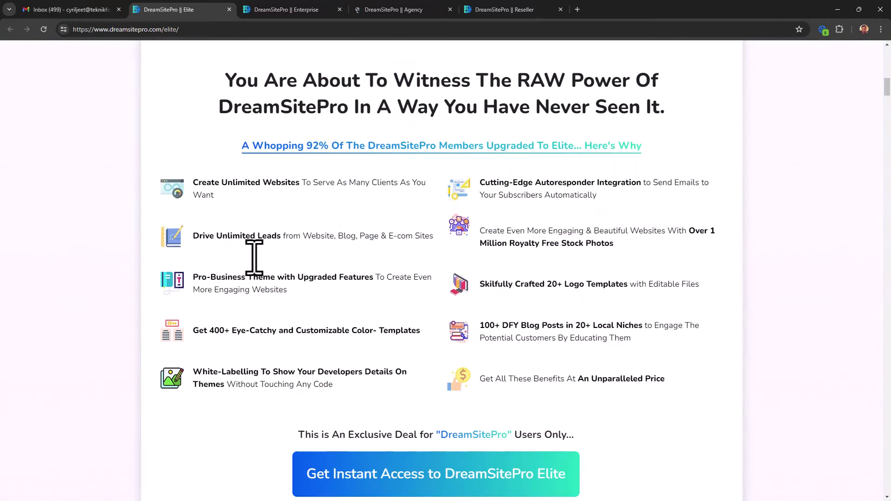
scroll(254, 258, "up", 5)
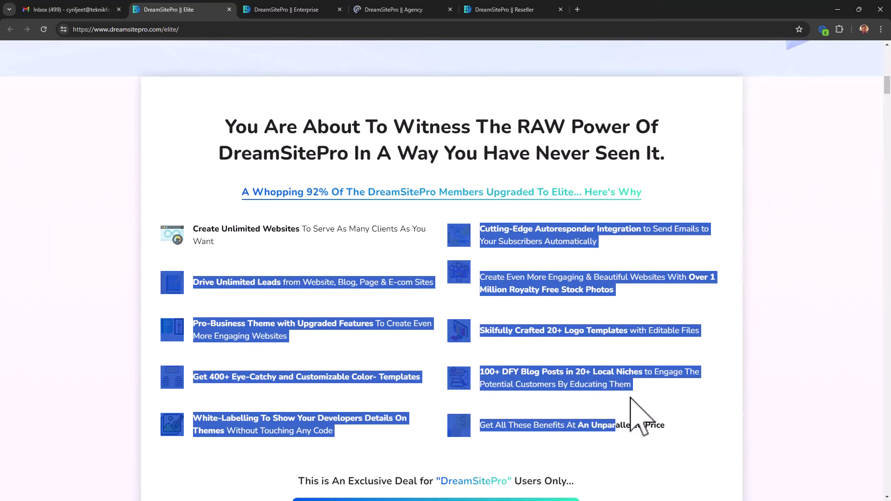
left_click_drag(516, 329, 652, 333)
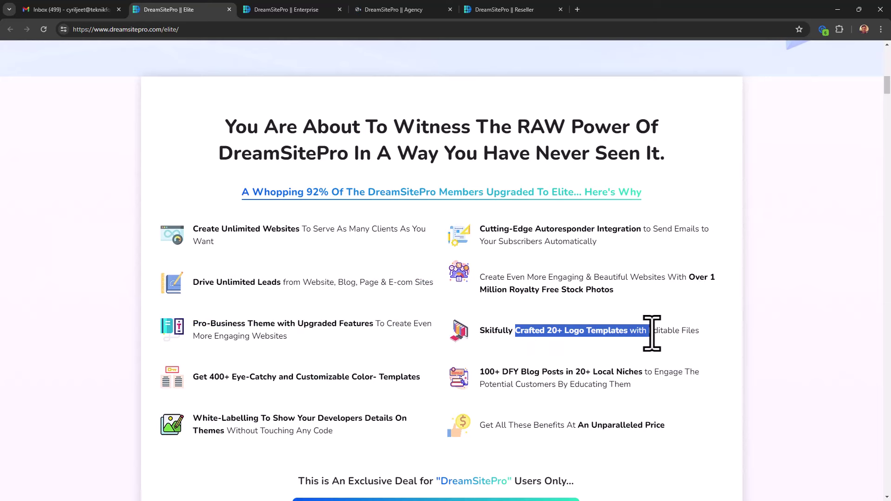
left_click(652, 333)
left_click_drag(501, 371, 631, 374)
left_click(431, 387)
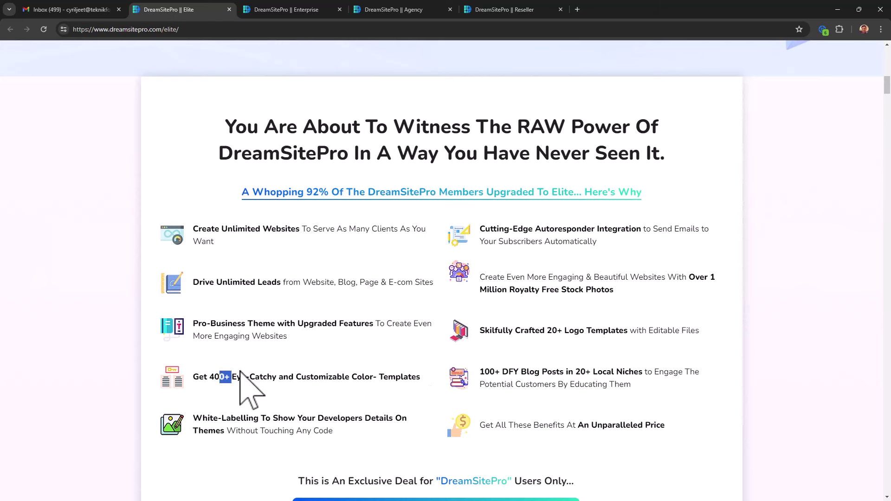
left_click_drag(252, 375, 388, 385)
left_click(280, 391)
left_click_drag(215, 383, 355, 371)
left_click(355, 371)
scroll(461, 324, "down", 14)
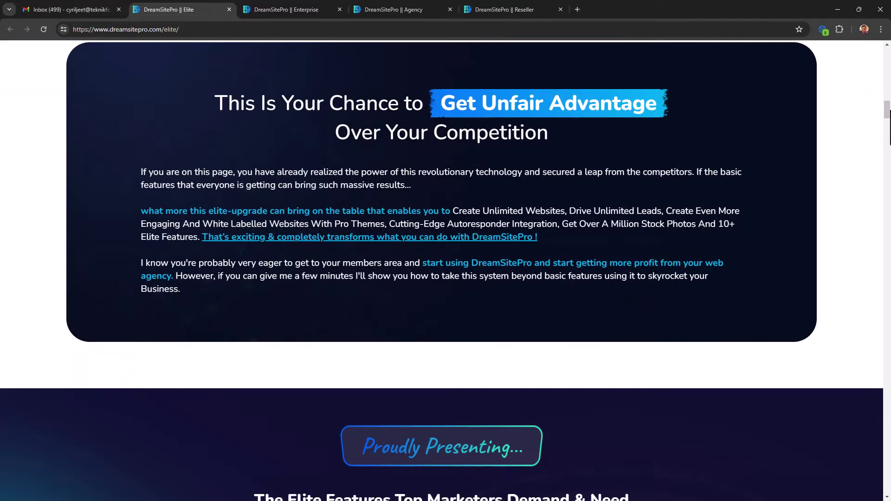
left_click_drag(887, 130, 888, 172)
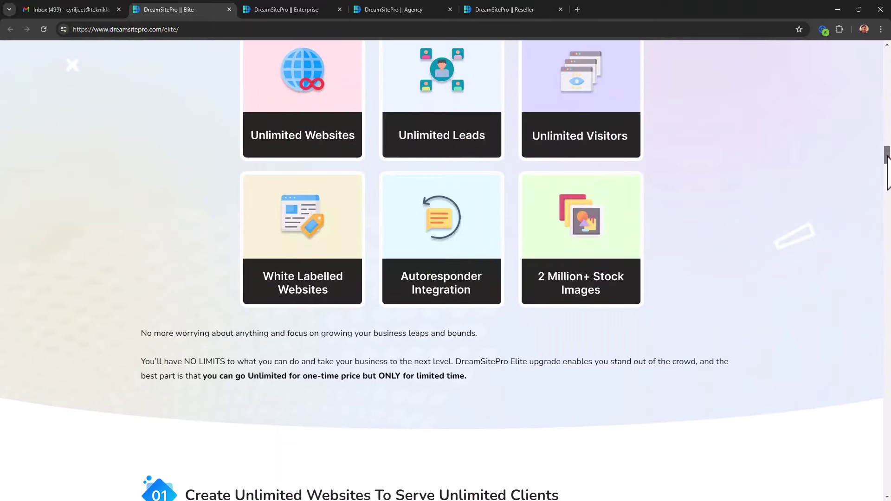
scroll(251, 155, "up", 3)
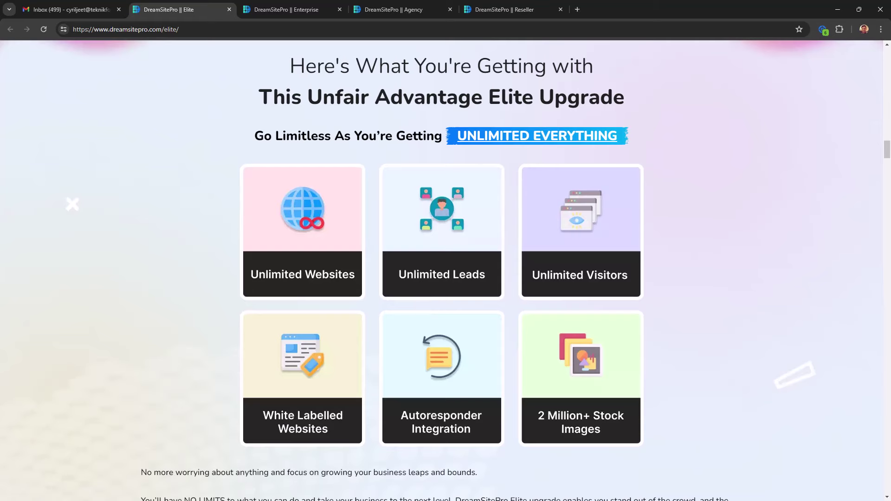
Step: Switch to the DreamSitePro Enterprise offer and read its chat-bots headline
left_click(267, 9)
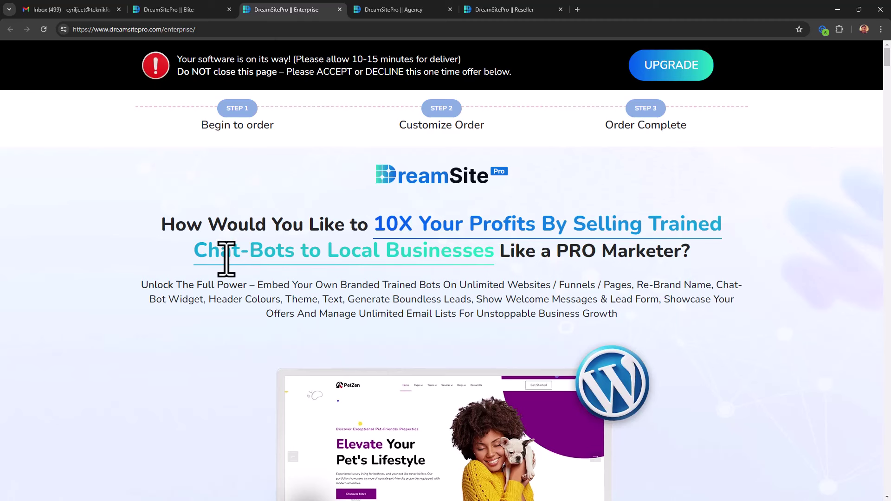
left_click_drag(221, 255, 457, 255)
left_click(457, 255)
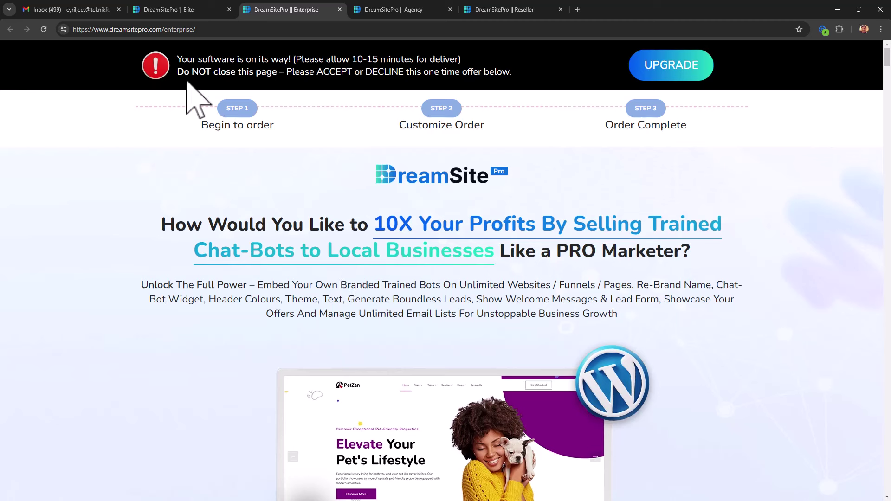
Step: Scroll through Enterprise's Rebrand features, then go to the DreamSitePro Agency offer page
scroll(621, 292, "down", 8)
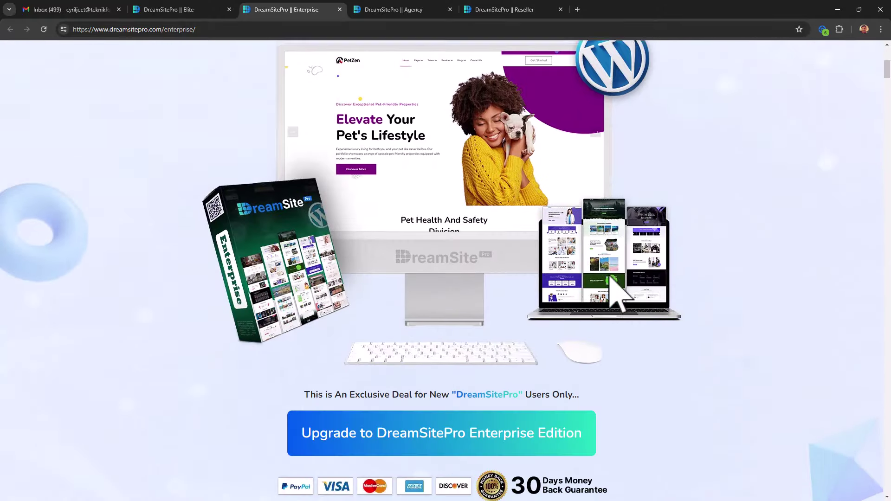
scroll(621, 293, "down", 20)
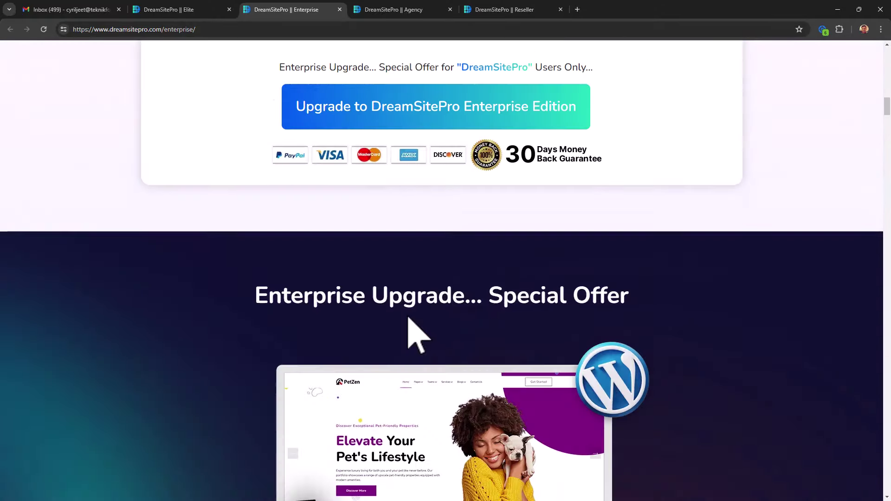
scroll(409, 318, "down", 20)
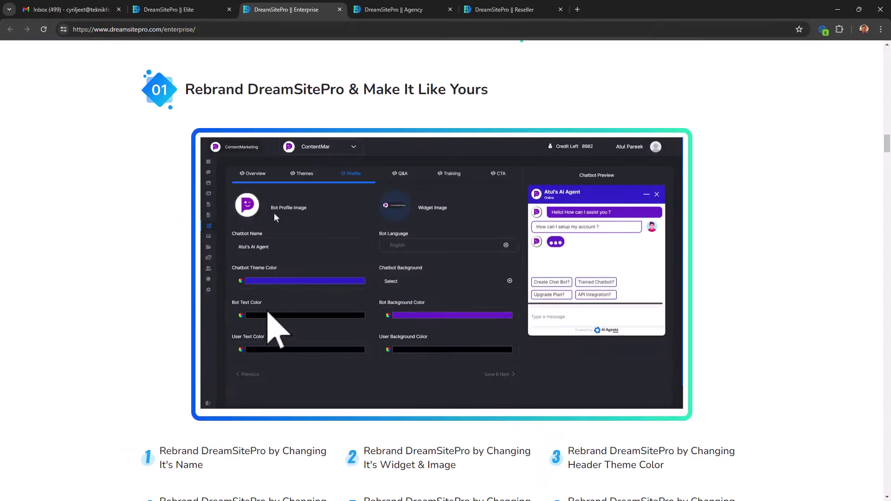
scroll(285, 217, "down", 3)
scroll(293, 297, "up", 4)
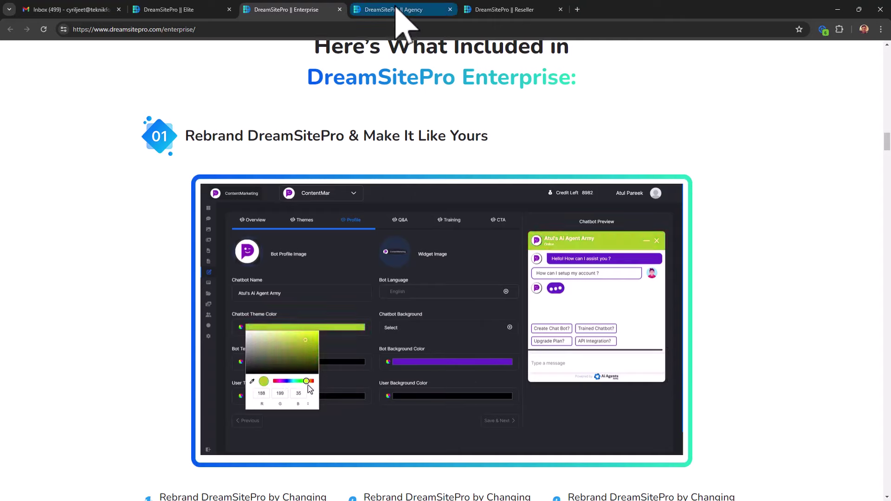
left_click(396, 10)
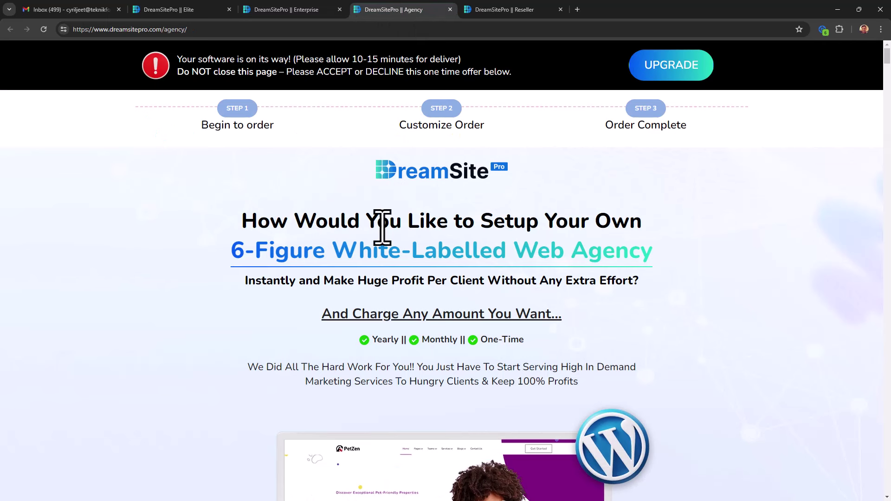
Step: Read the '6-Figure White-Labelled Web Agency' headline and scroll through the agency benefits and Upgrade buttons
left_click_drag(235, 252, 613, 257)
left_click(614, 257)
scroll(469, 269, "down", 10)
scroll(466, 274, "down", 15)
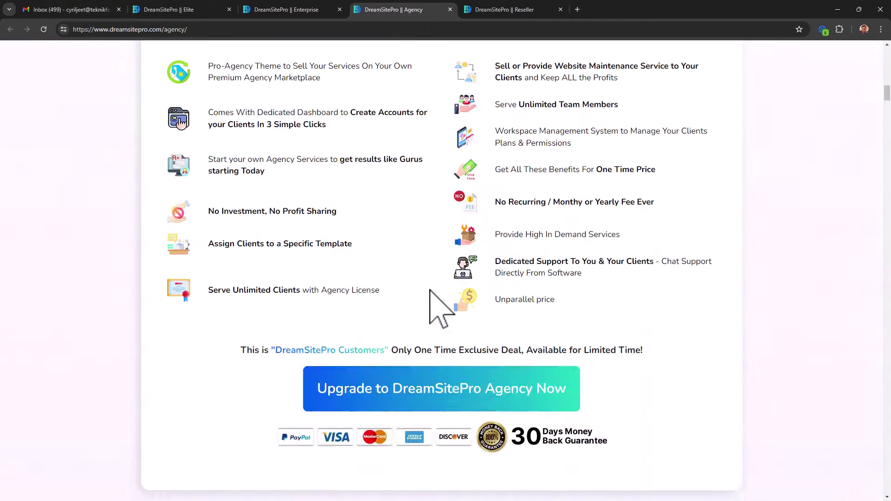
scroll(432, 297, "down", 2)
scroll(404, 298, "up", 15)
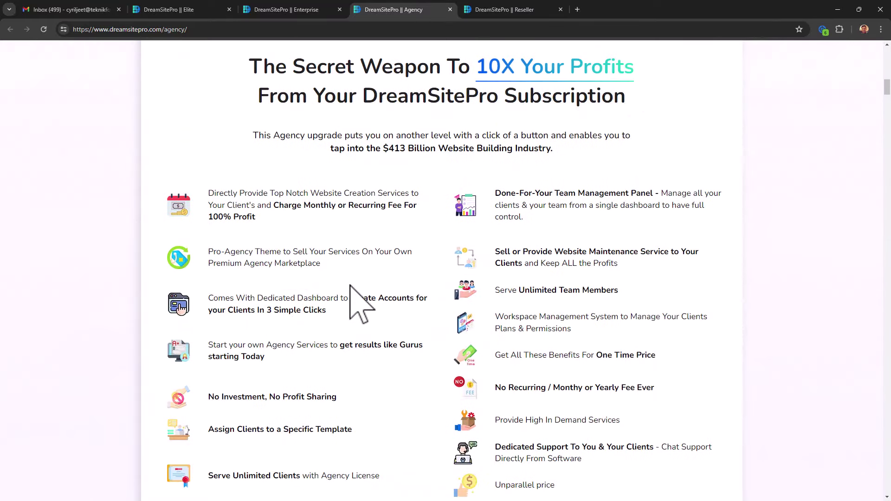
scroll(399, 311, "up", 3)
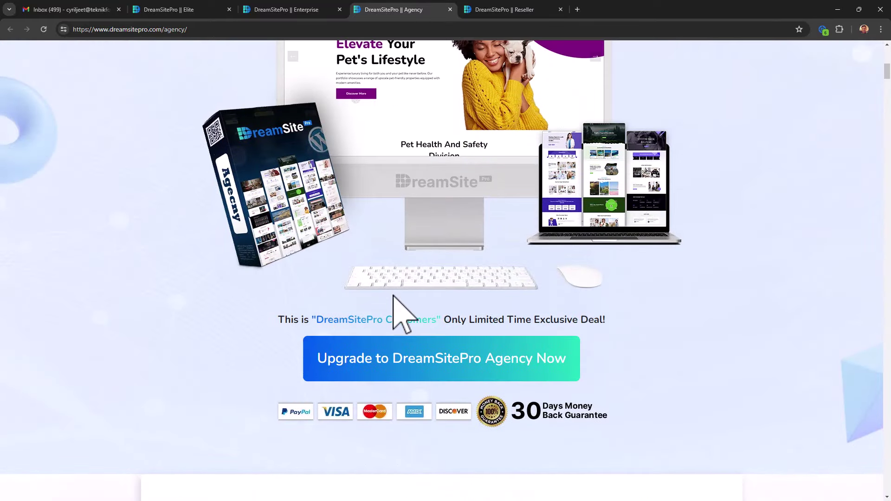
scroll(399, 311, "up", 1)
scroll(394, 307, "down", 20)
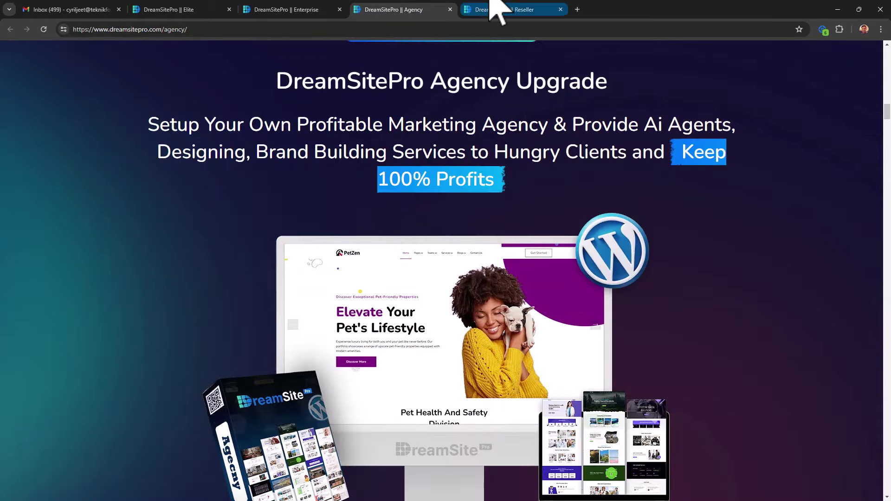
Step: Switch to the DreamSitePro Reseller offer and read its pitch down to the 100% Profits line
left_click(551, 11)
scroll(434, 269, "down", 2)
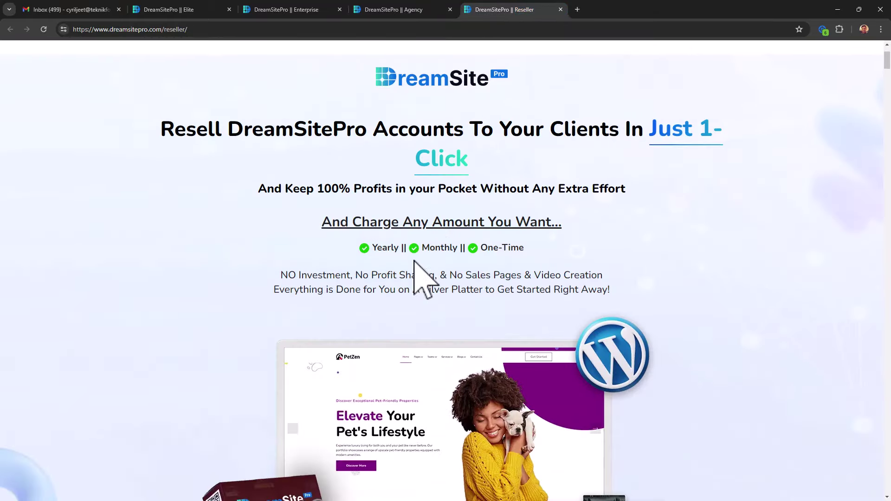
scroll(414, 261, "down", 16)
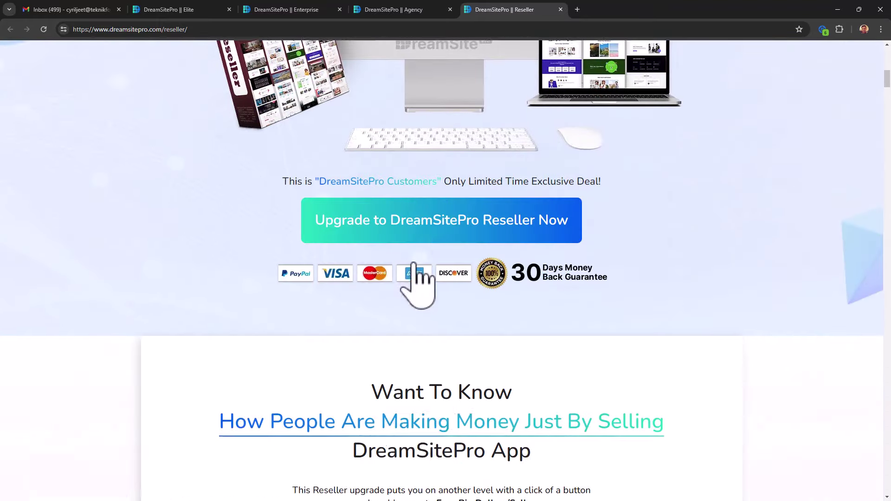
scroll(415, 271, "down", 15)
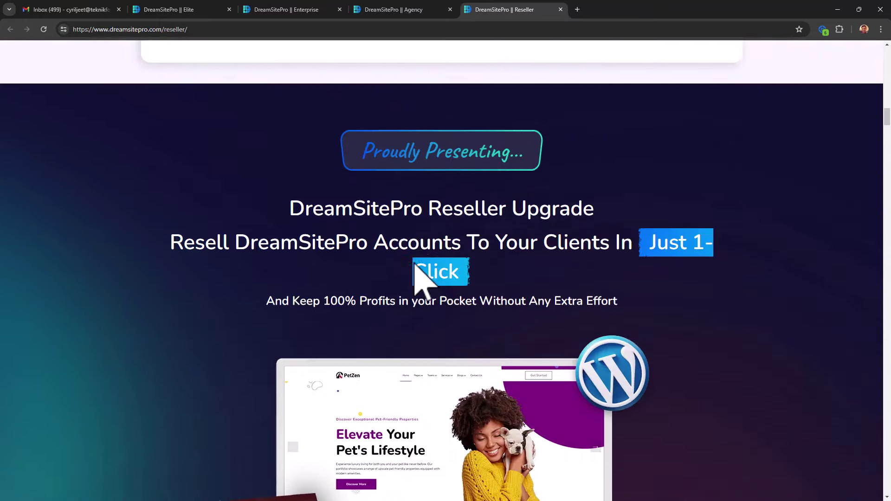
scroll(414, 265, "down", 1)
left_click_drag(325, 256, 517, 260)
left_click(270, 274)
Step: Scroll on to the '02 Start Your Own Profitable Software Business' section
scroll(273, 279, "down", 20)
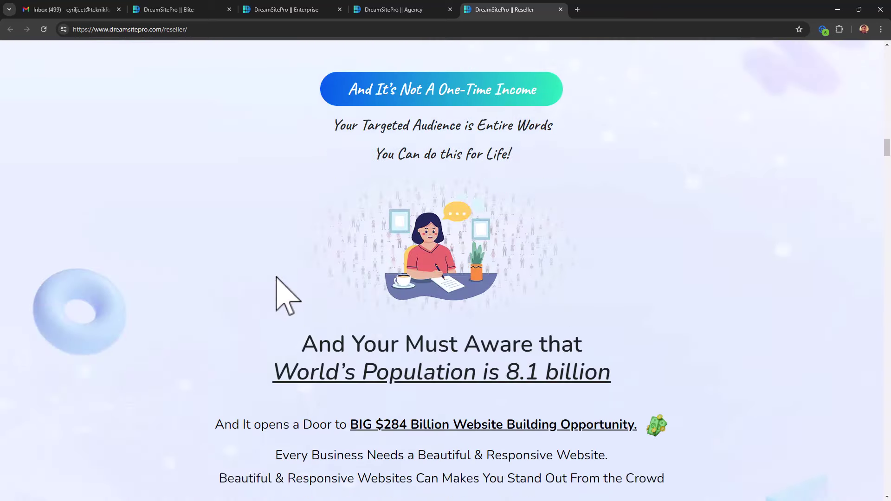
scroll(277, 279, "down", 10)
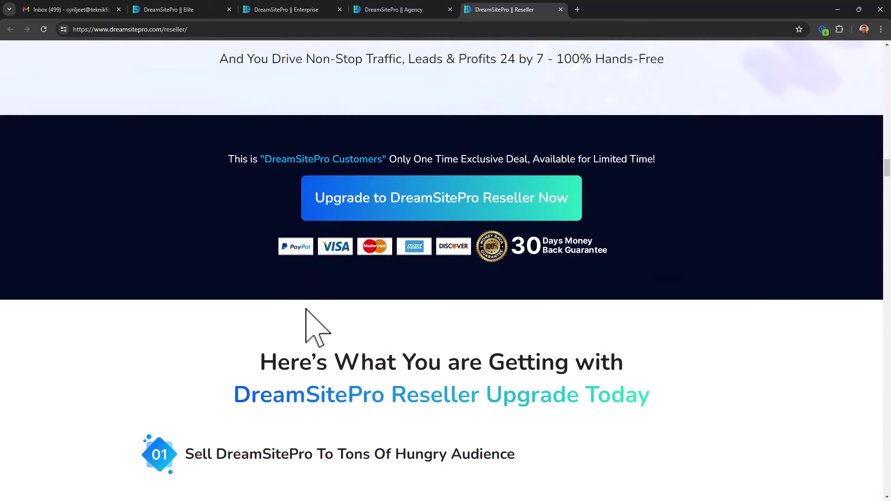
scroll(318, 328, "down", 13)
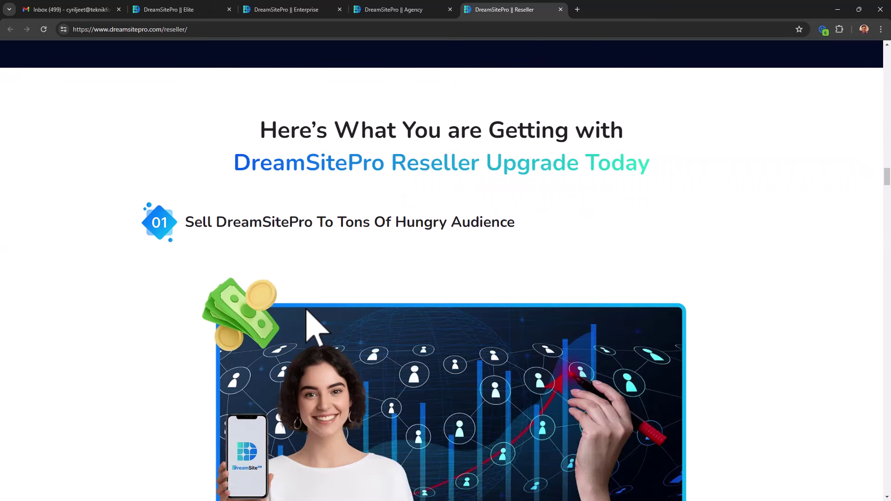
scroll(347, 356, "down", 4)
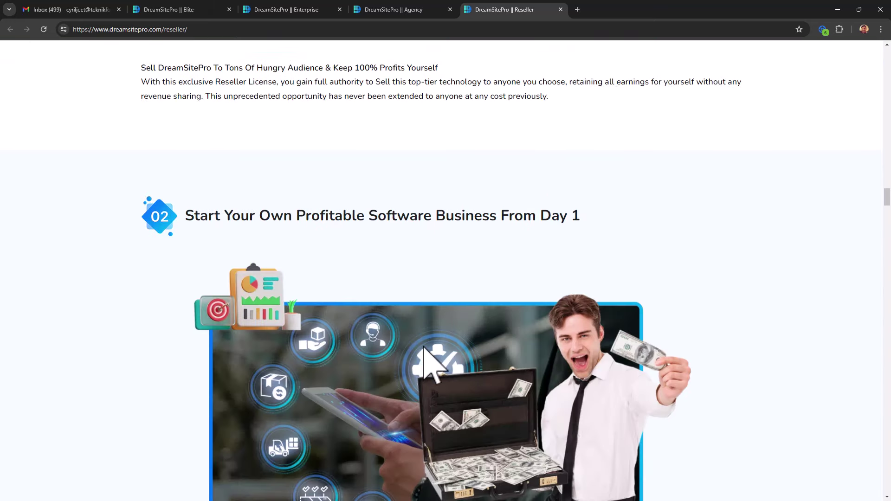
scroll(459, 358, "down", 1)
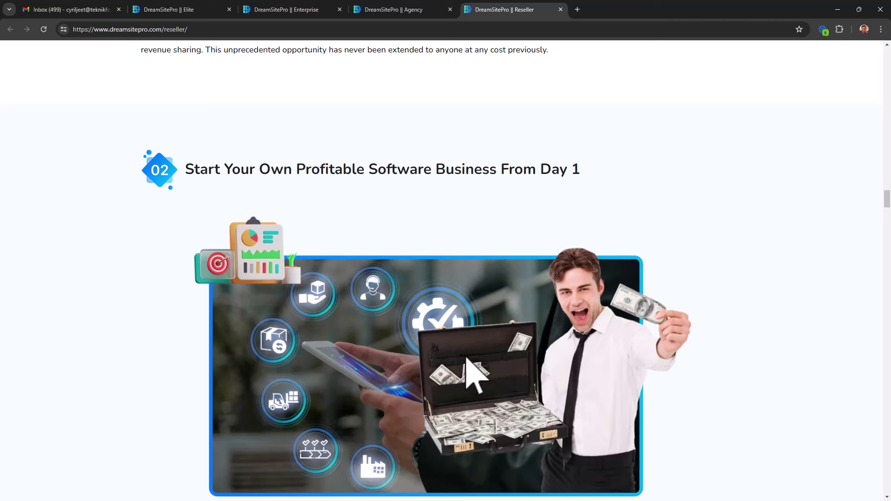